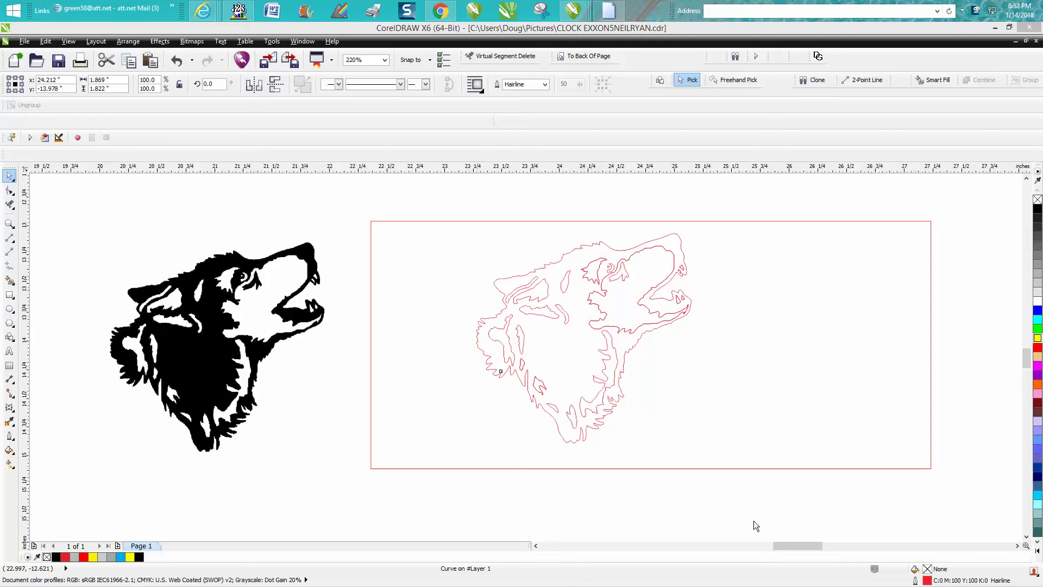
Test a black Smart Fill on the wolf area, then undo it.
left_click(10, 280)
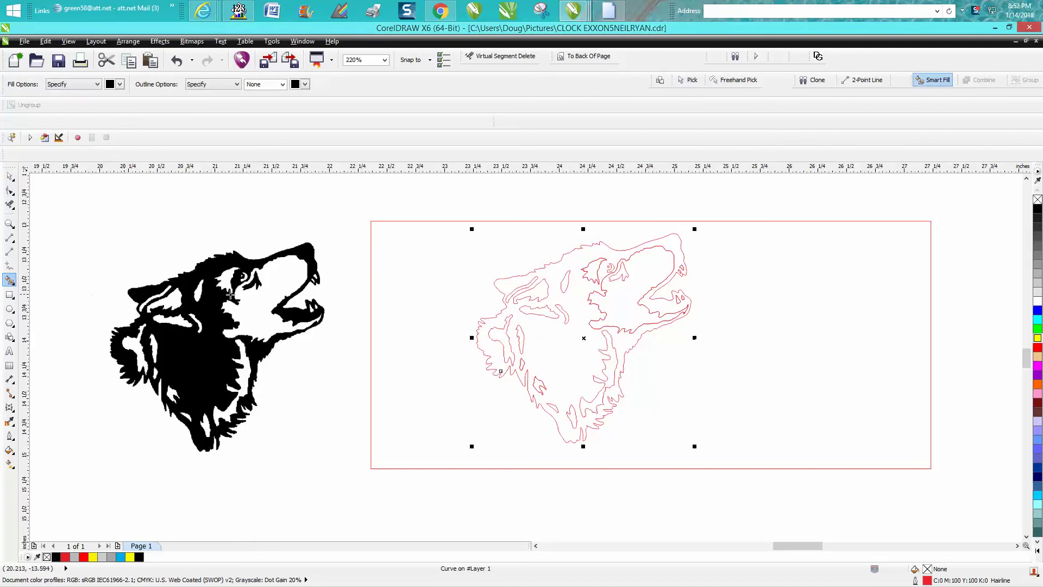
left_click(516, 353)
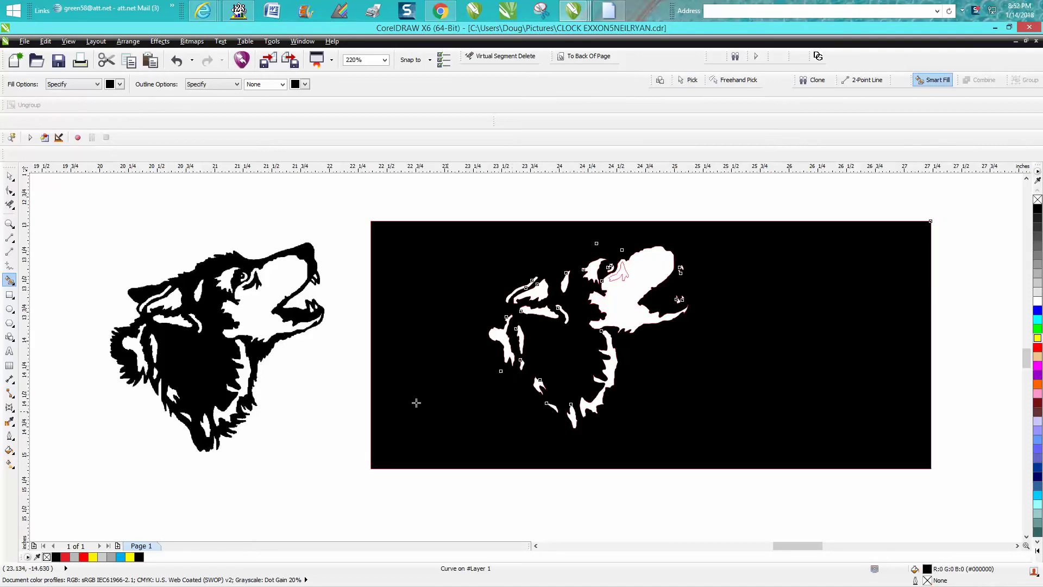
left_click(177, 60)
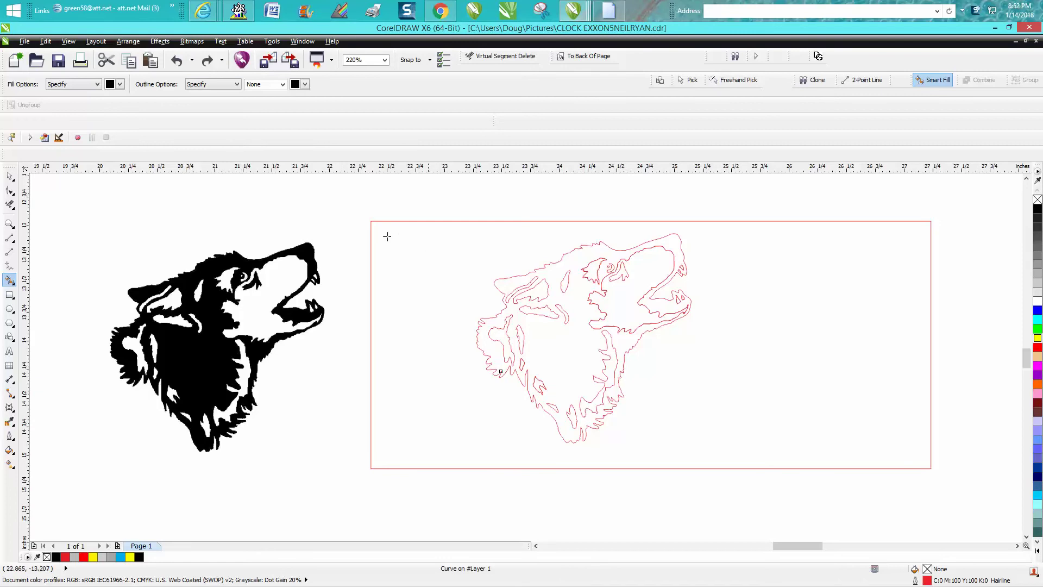
left_click(9, 175)
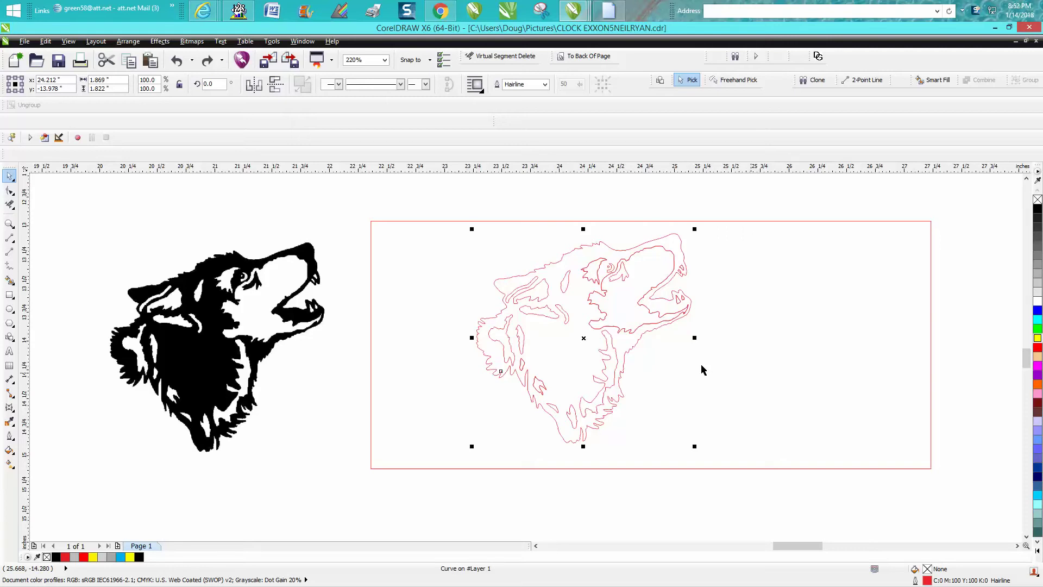
Zoom in closely on the framed wolf outline.
left_click(9, 223)
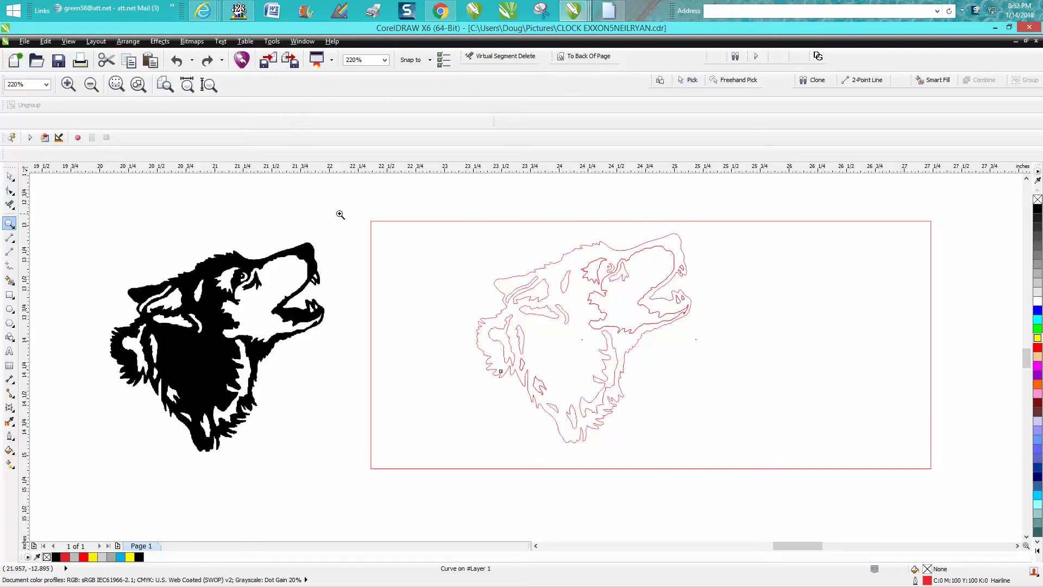
left_click_drag(359, 214, 997, 496)
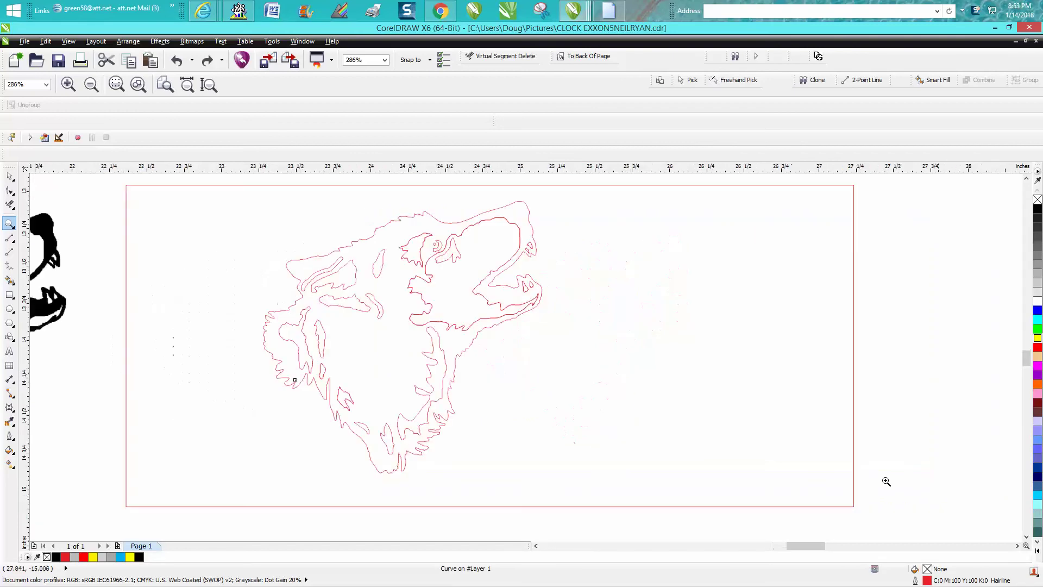
left_click(9, 177)
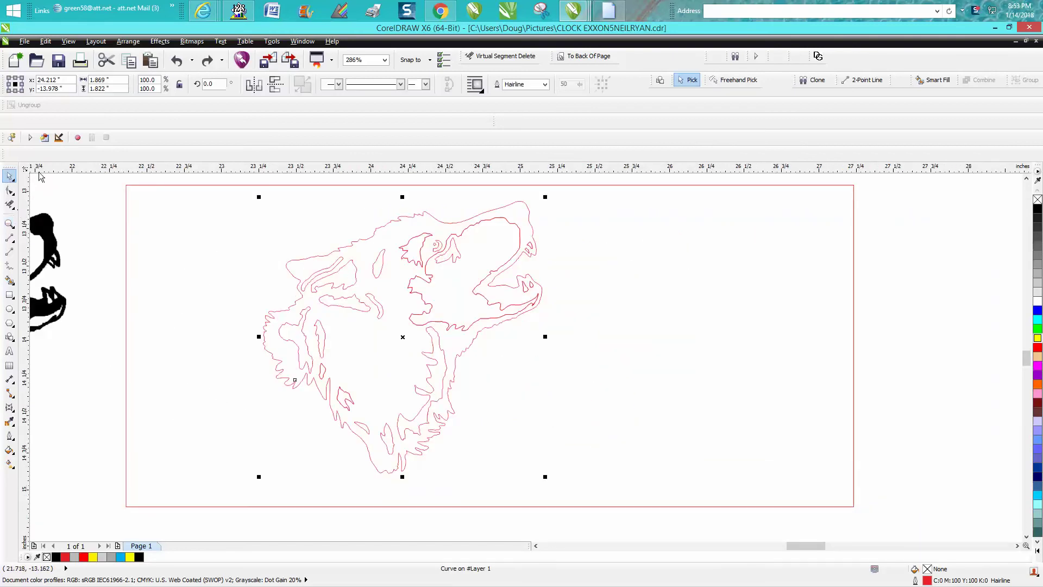
left_click(903, 311)
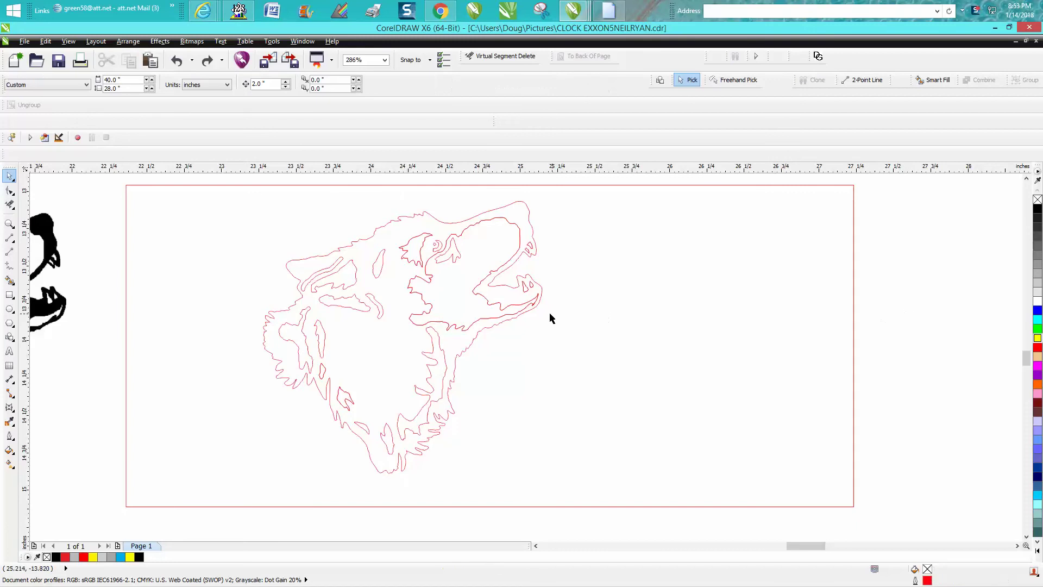
left_click(9, 224)
left_click_drag(62, 210, 42, 268)
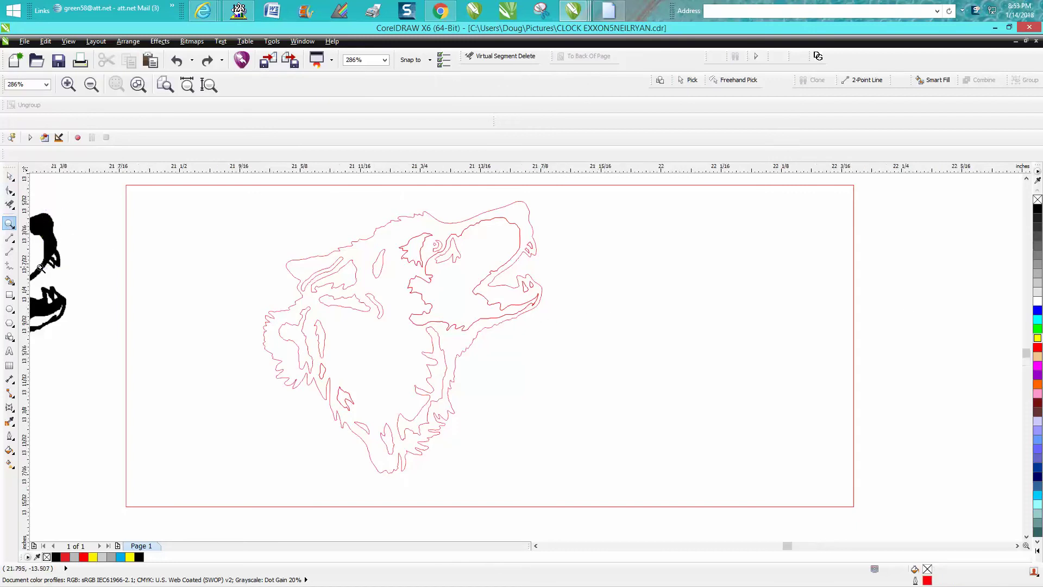
scroll(43, 266, "down", 5)
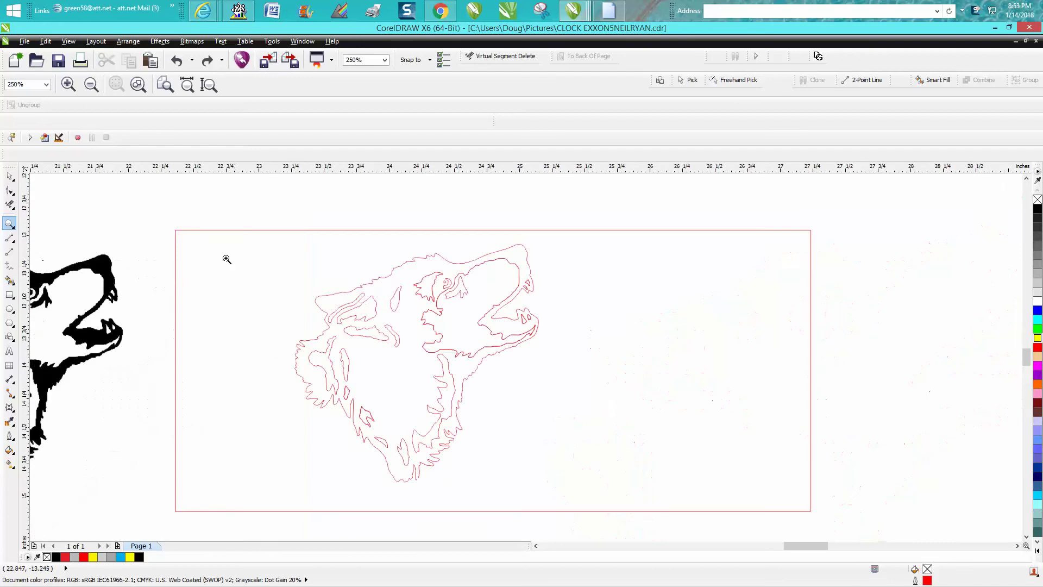
left_click(10, 176)
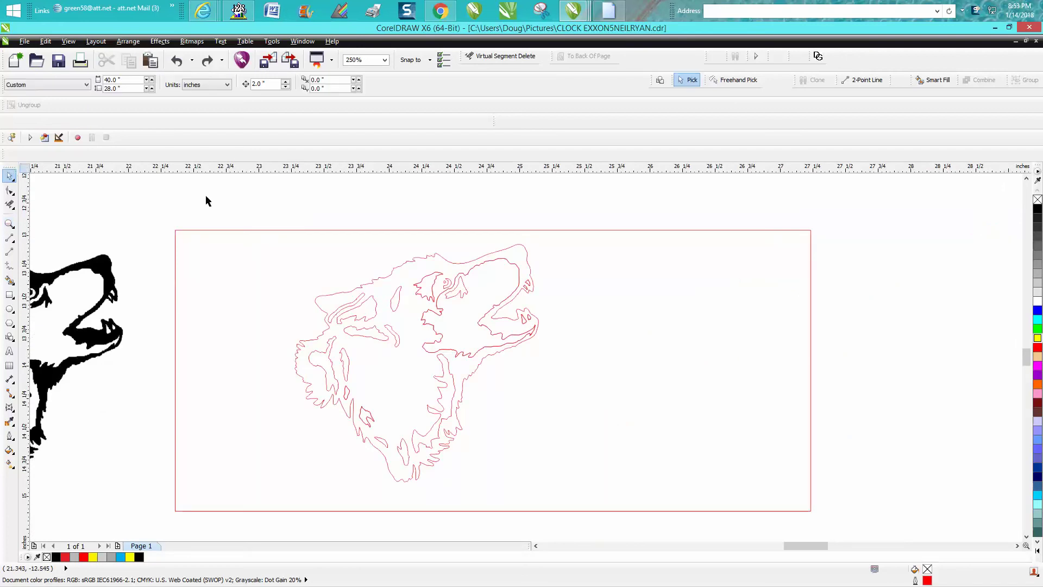
Nudge the outer wolf outline 2 inches right, then test and undo a black Smart Fill.
left_click(533, 282)
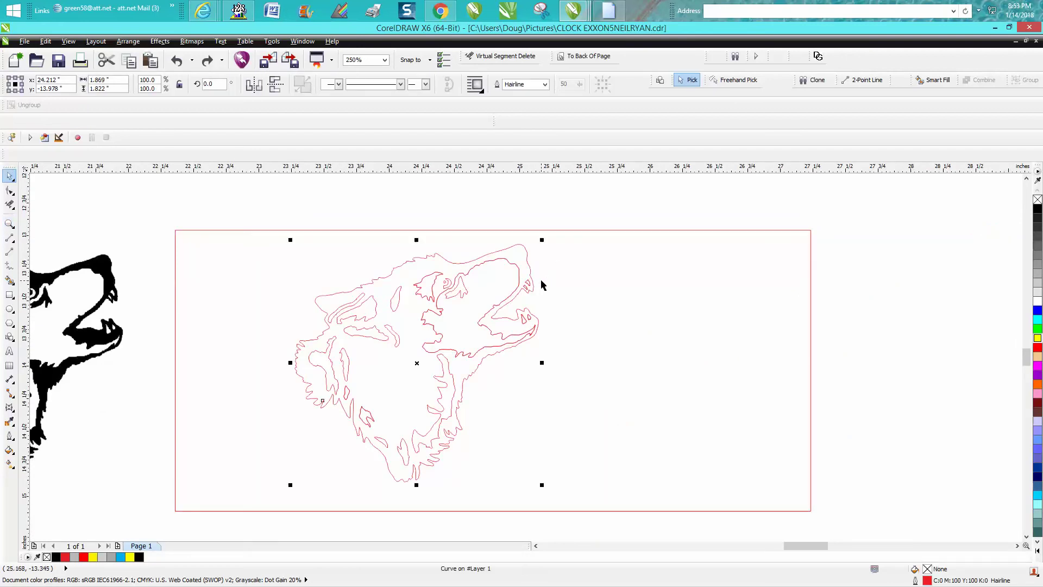
key("Right")
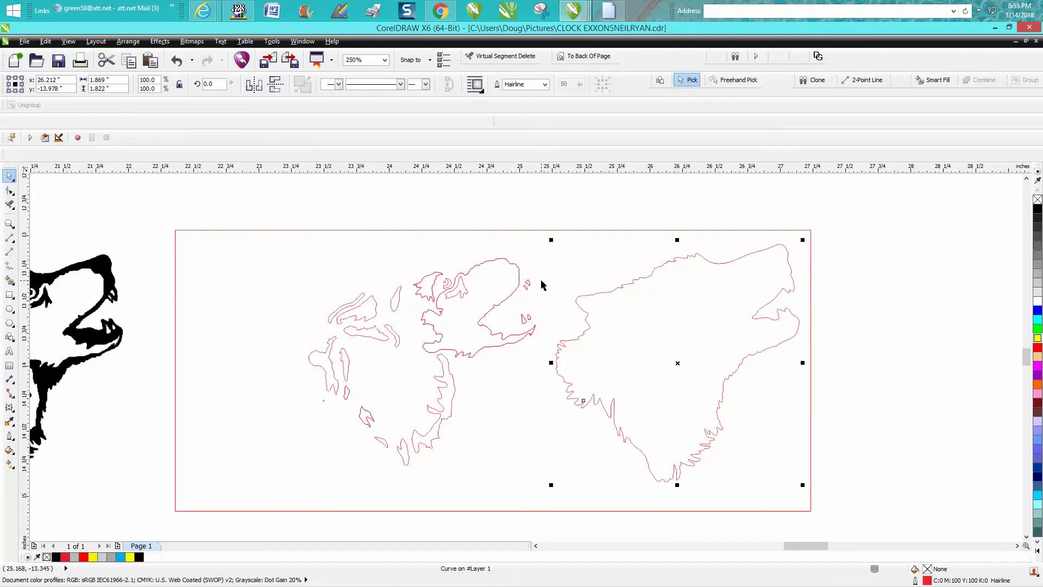
left_click(9, 280)
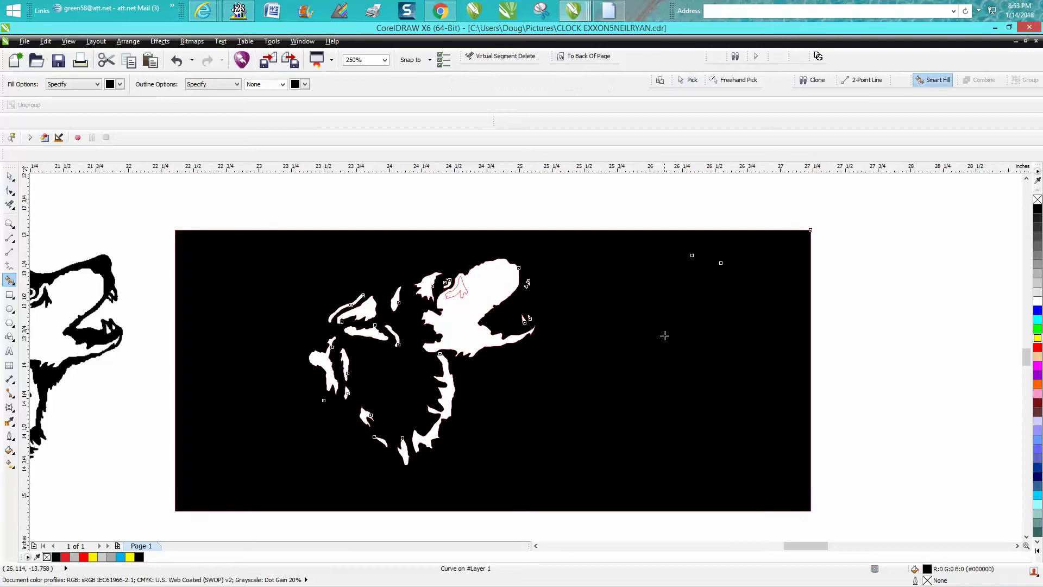
left_click(665, 336)
left_click(176, 60)
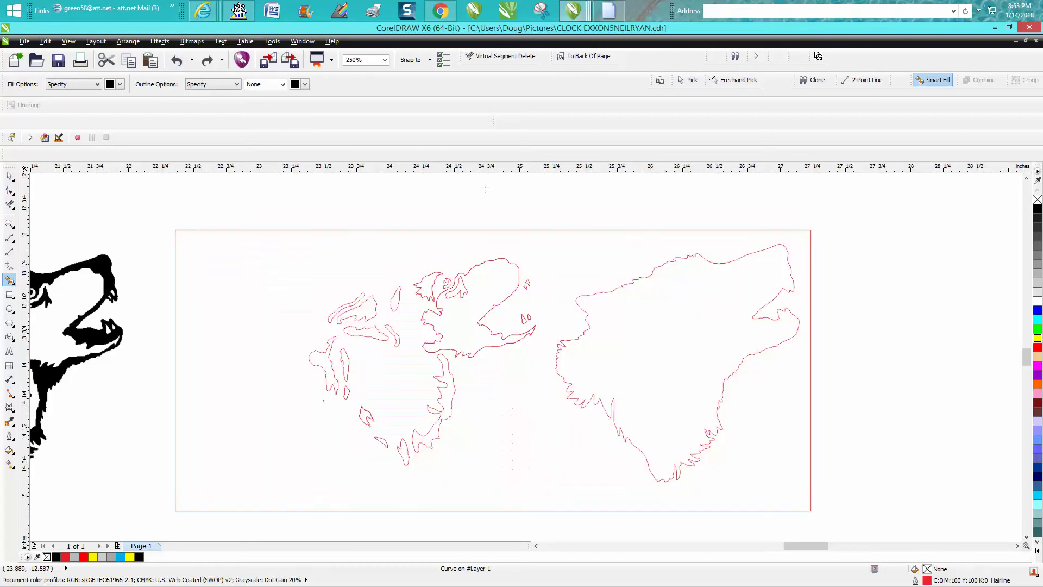
left_click(9, 237)
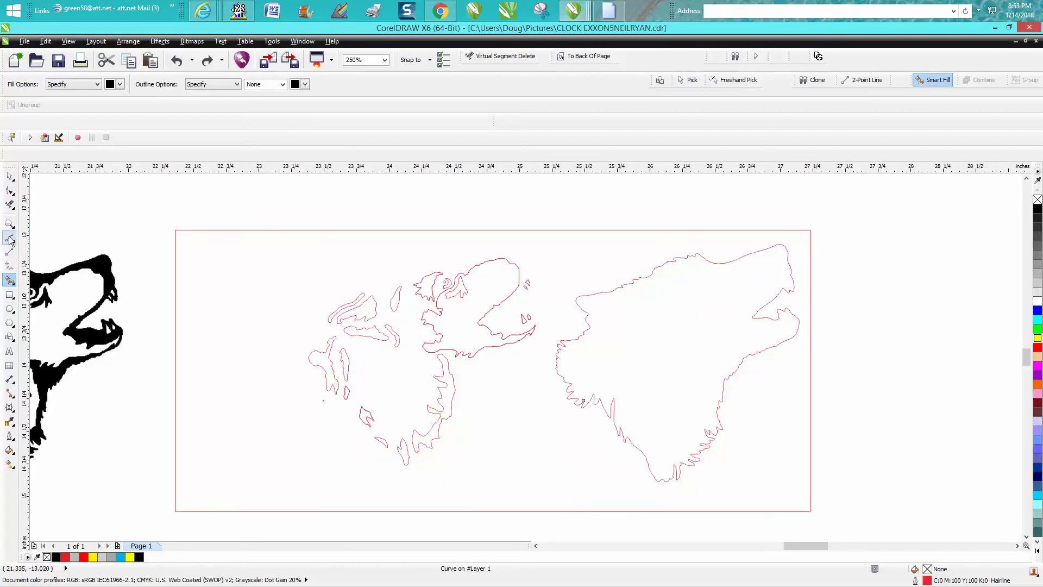
Draw two straight lines across the lower outline and upper head, then test and undo fills.
left_click_drag(554, 328, 759, 415)
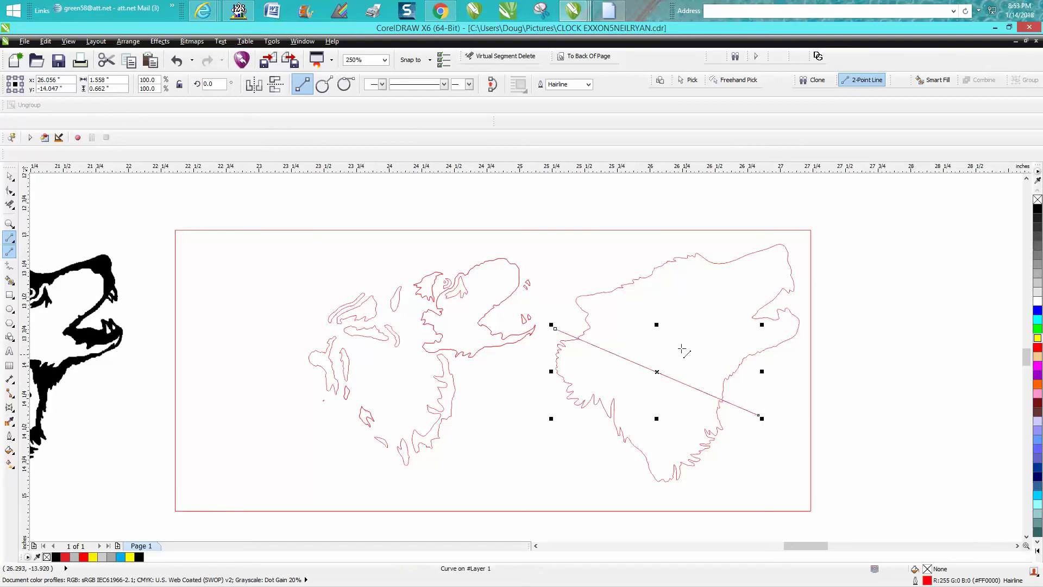
left_click_drag(636, 266, 775, 368)
left_click(10, 280)
left_click(662, 412)
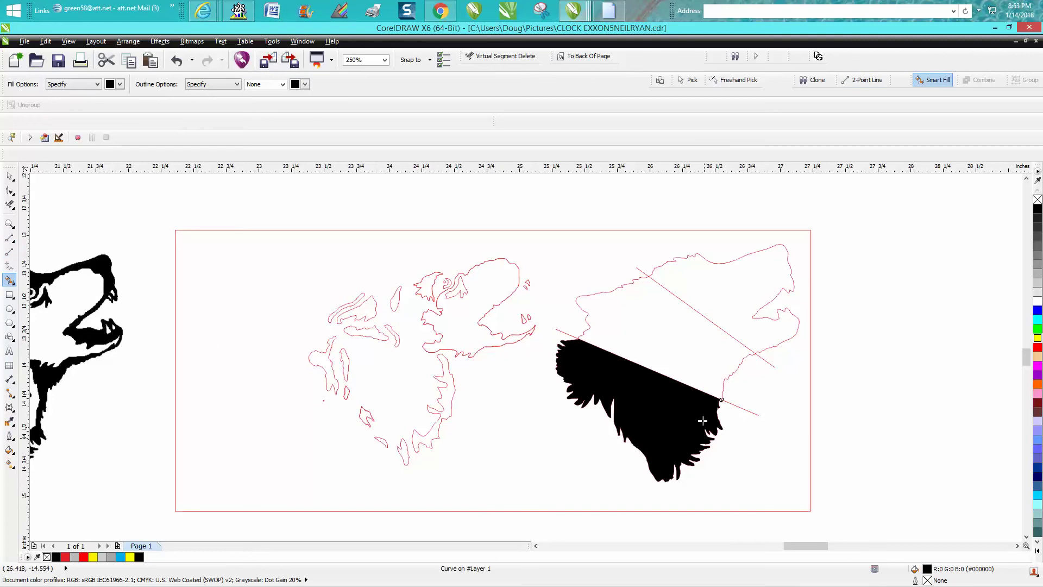
left_click(682, 353)
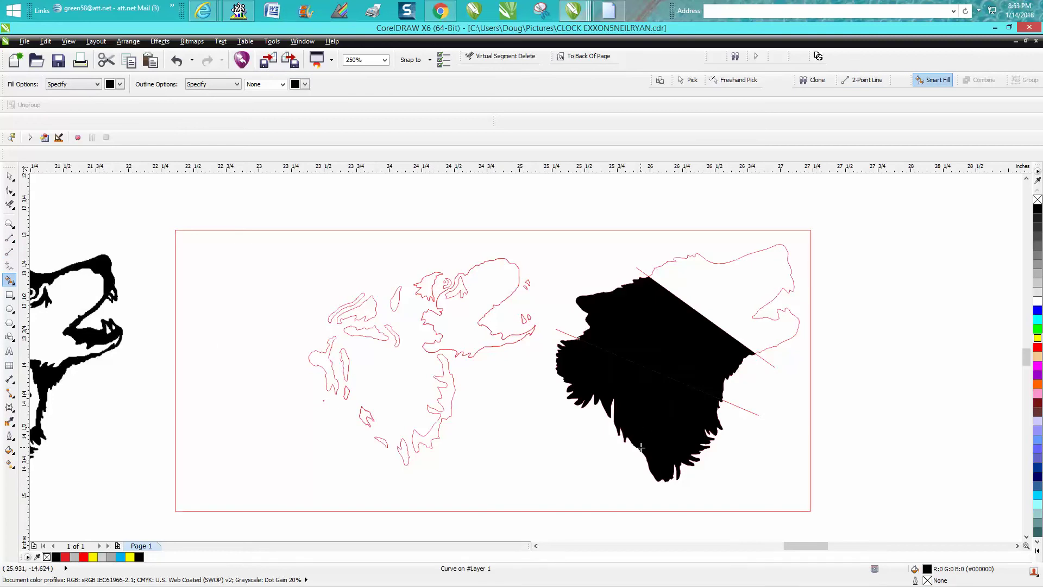
left_click(172, 62)
left_click(171, 61)
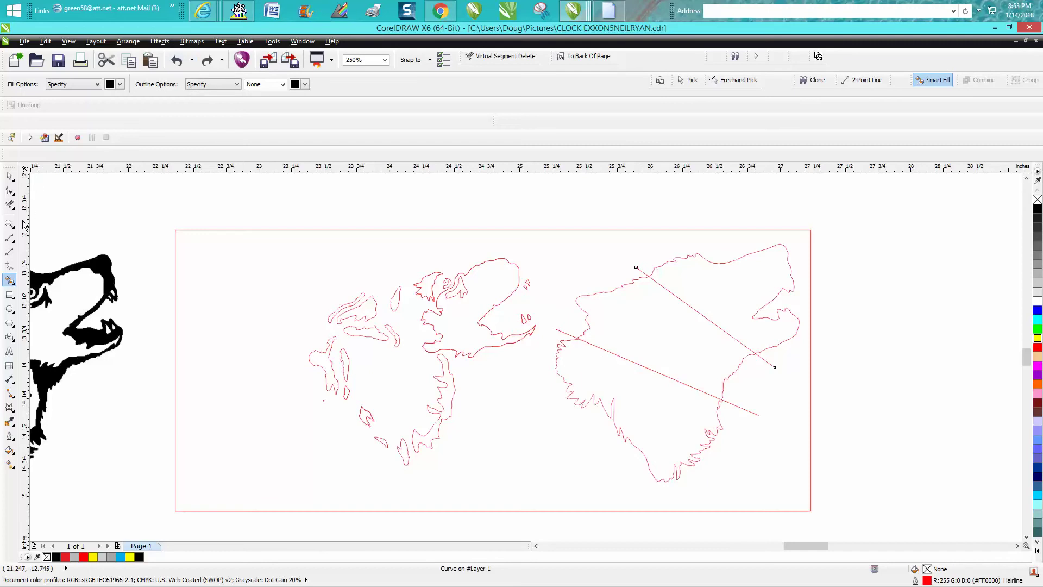
Draw a third line across the snout and fill the two upper-right regions black.
left_click(9, 251)
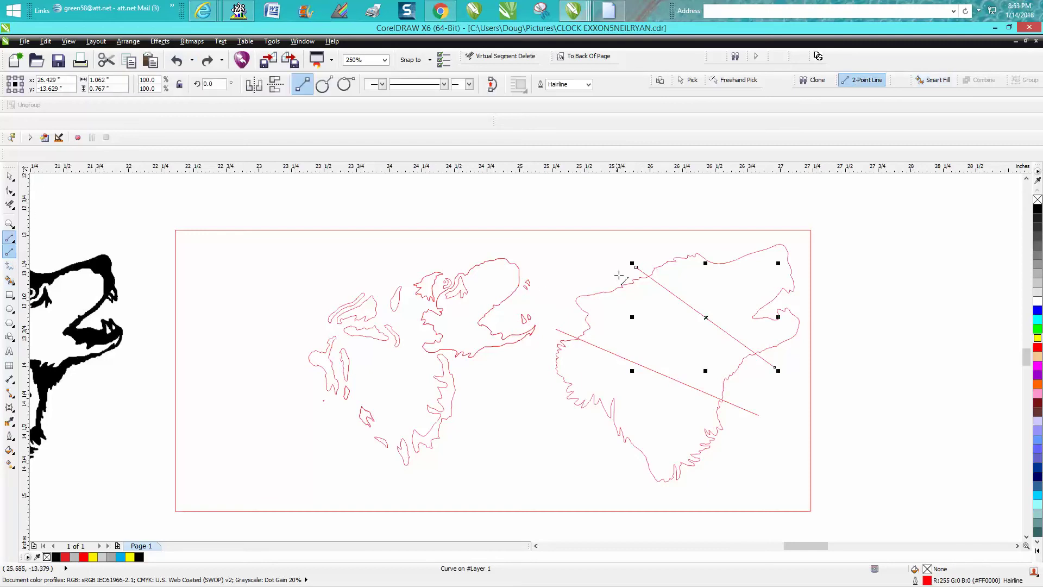
left_click_drag(710, 249, 787, 354)
left_click(10, 280)
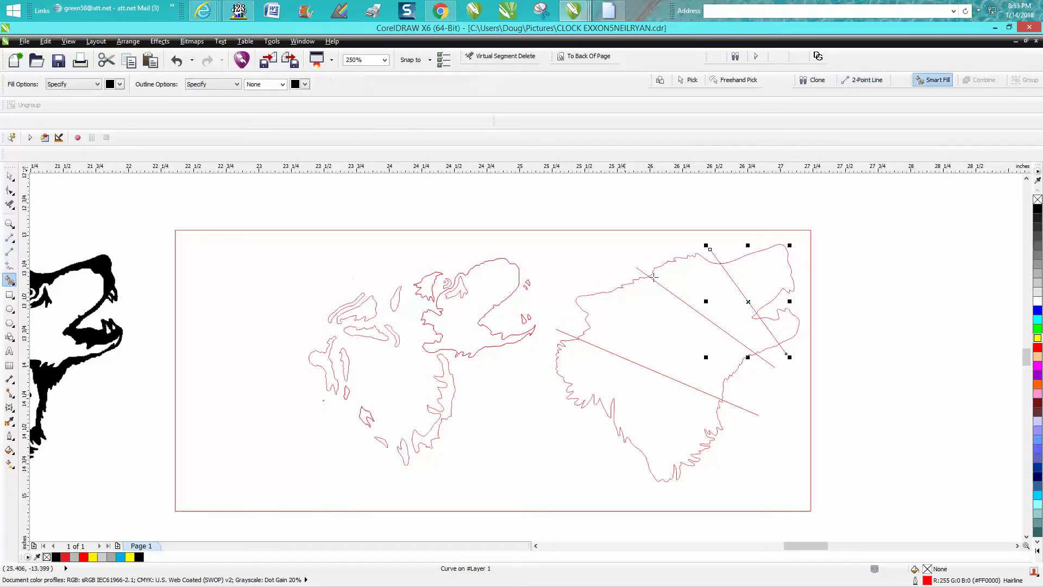
left_click(756, 278)
left_click(783, 328)
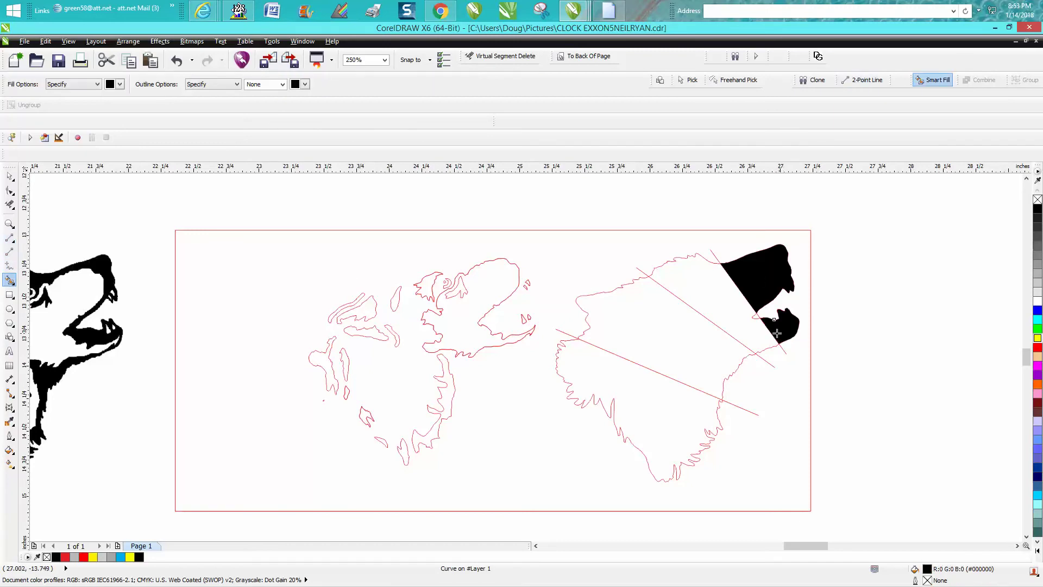
left_click(759, 336)
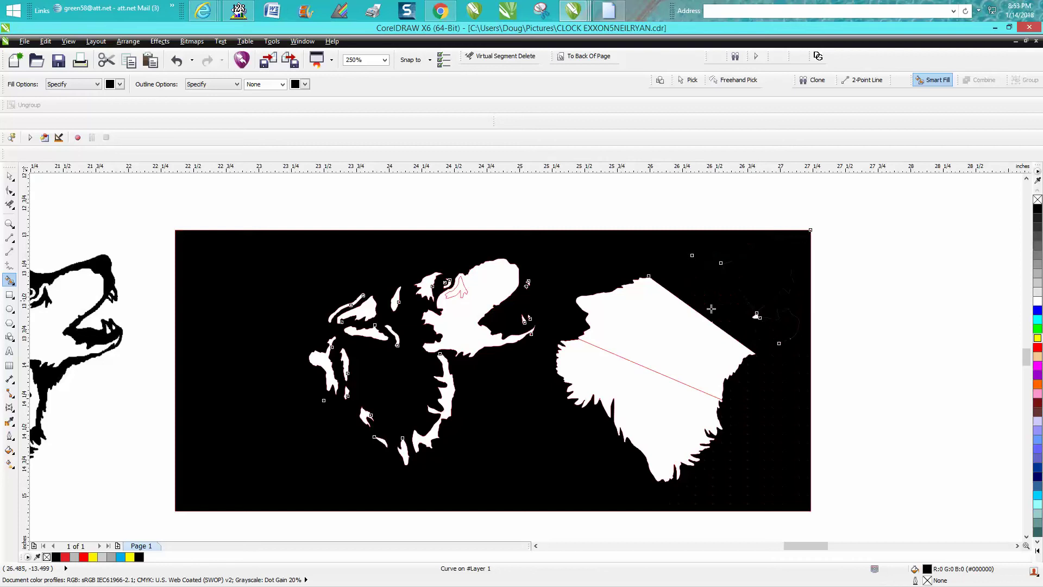
left_click(177, 60)
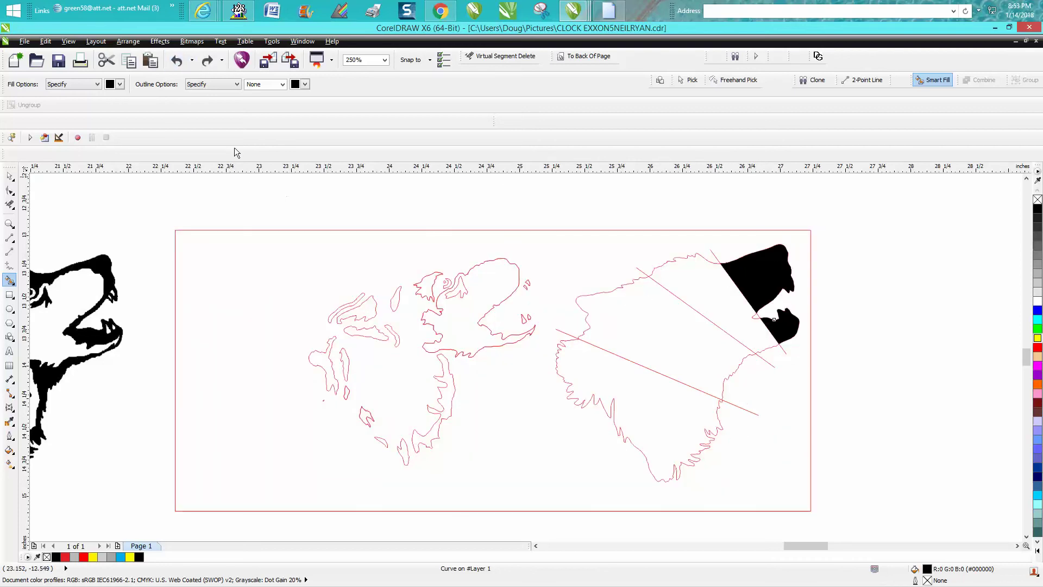
Remove the two black fills, draw a short line closing the upper-right gap, and test-fill it.
left_click(177, 61)
left_click(177, 62)
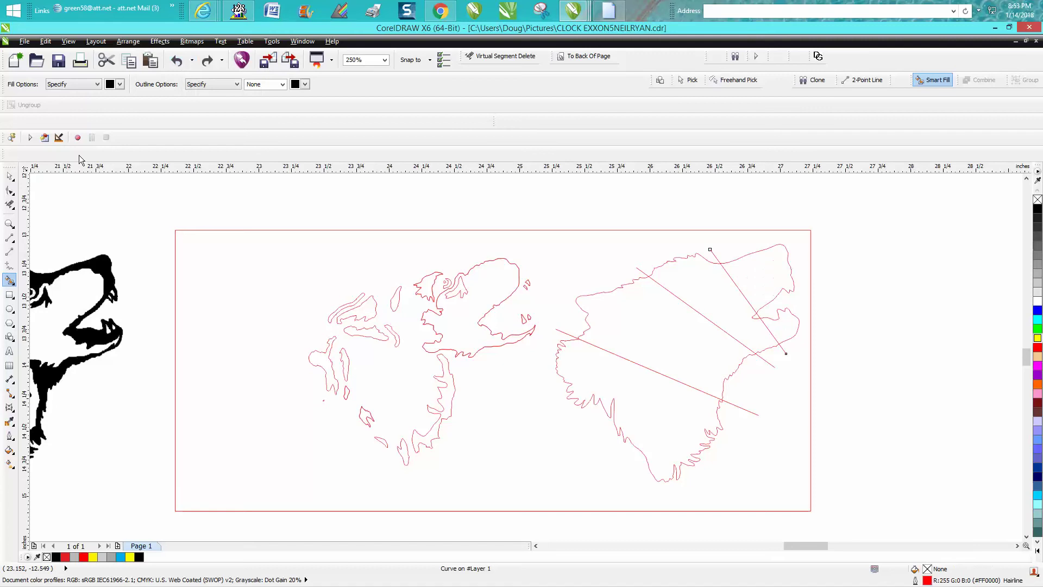
left_click(9, 251)
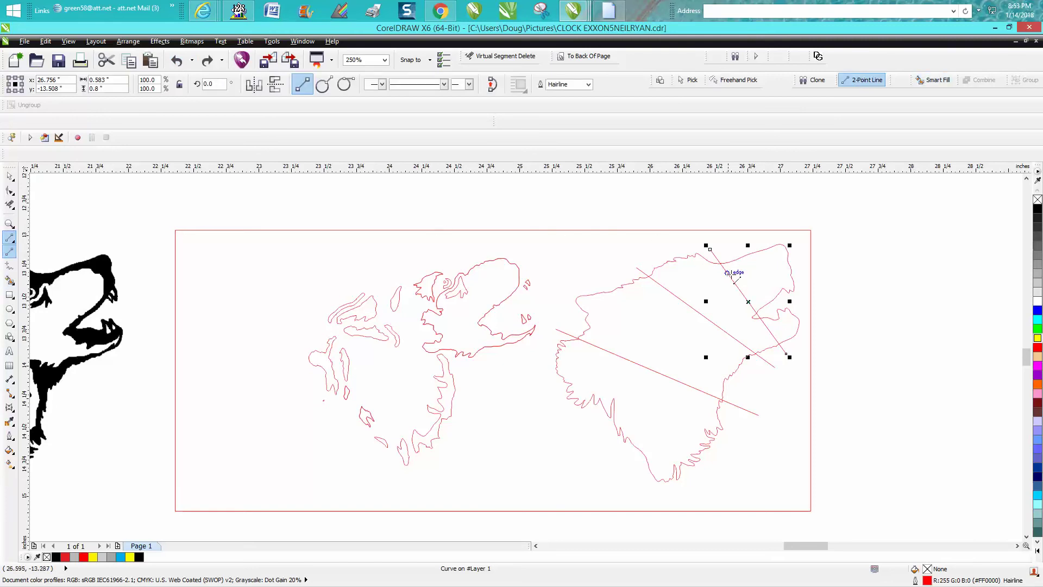
left_click_drag(742, 273, 693, 315)
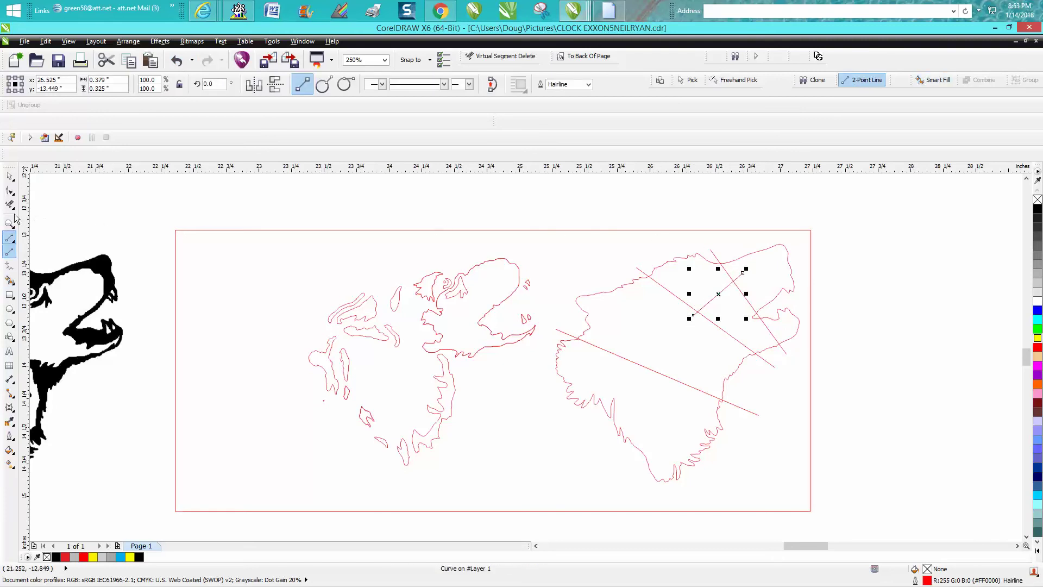
left_click(9, 279)
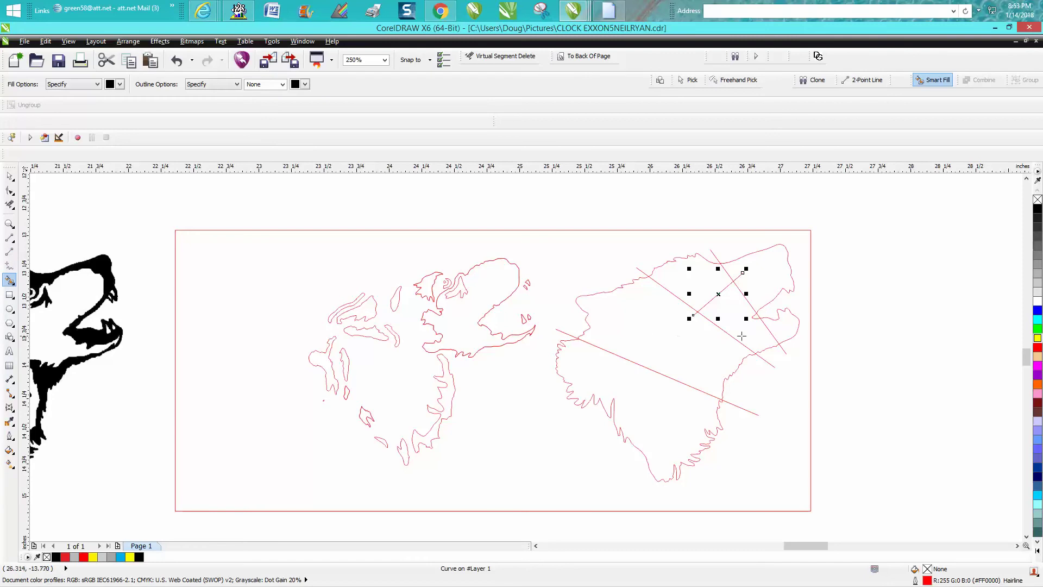
left_click(759, 339)
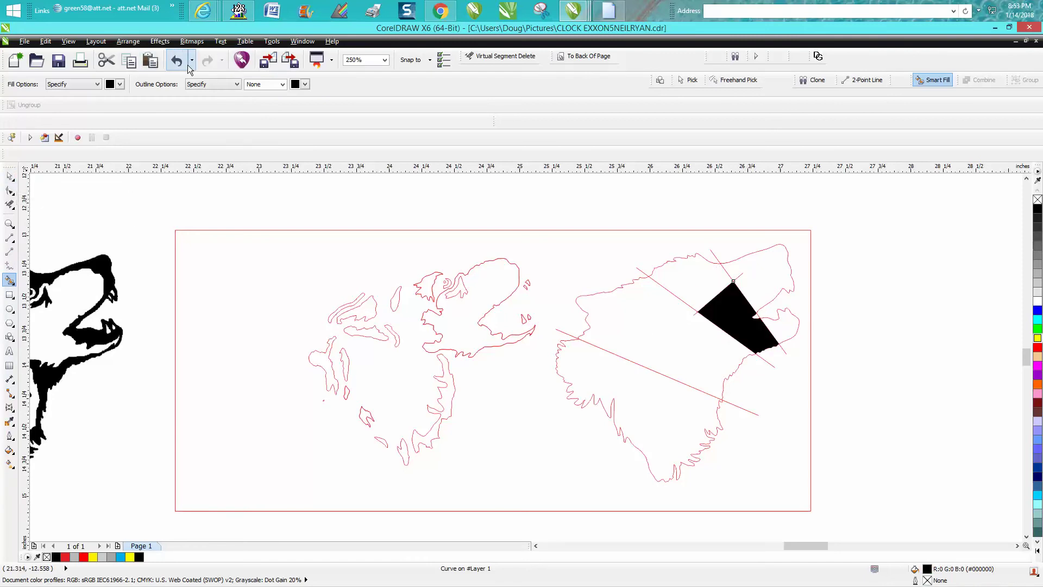
left_click(171, 62)
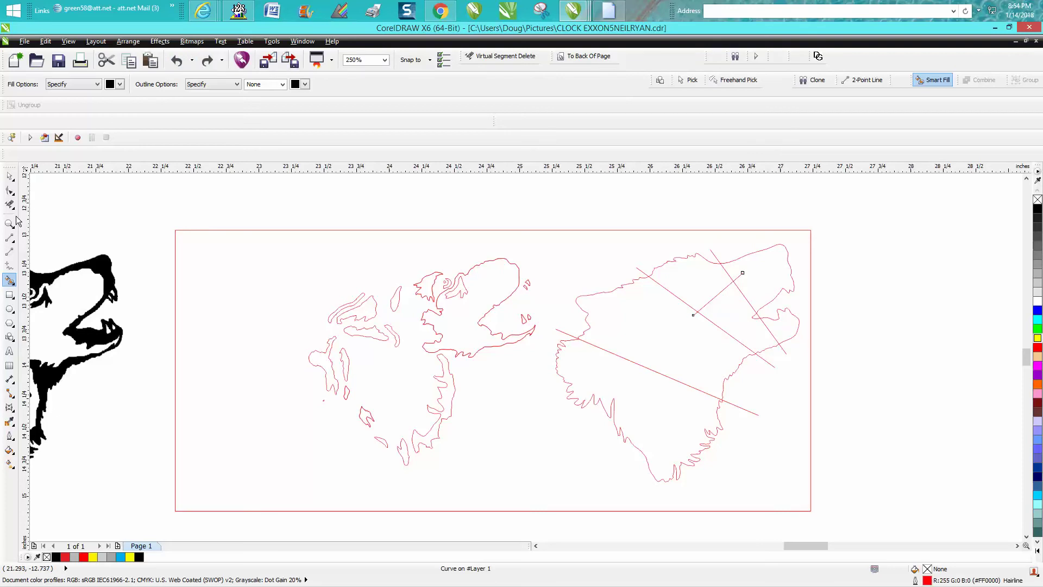
Zoom into the upper right and draw a line across the upper outline, filling between the lines.
left_click(9, 223)
left_click_drag(539, 220, 836, 369)
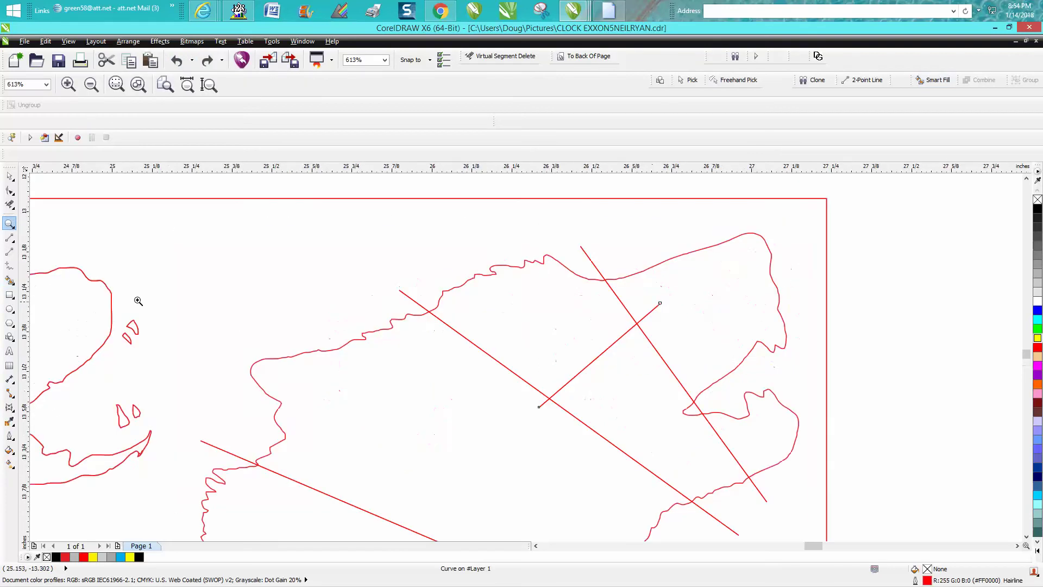
left_click(11, 265)
left_click_drag(614, 249, 425, 375)
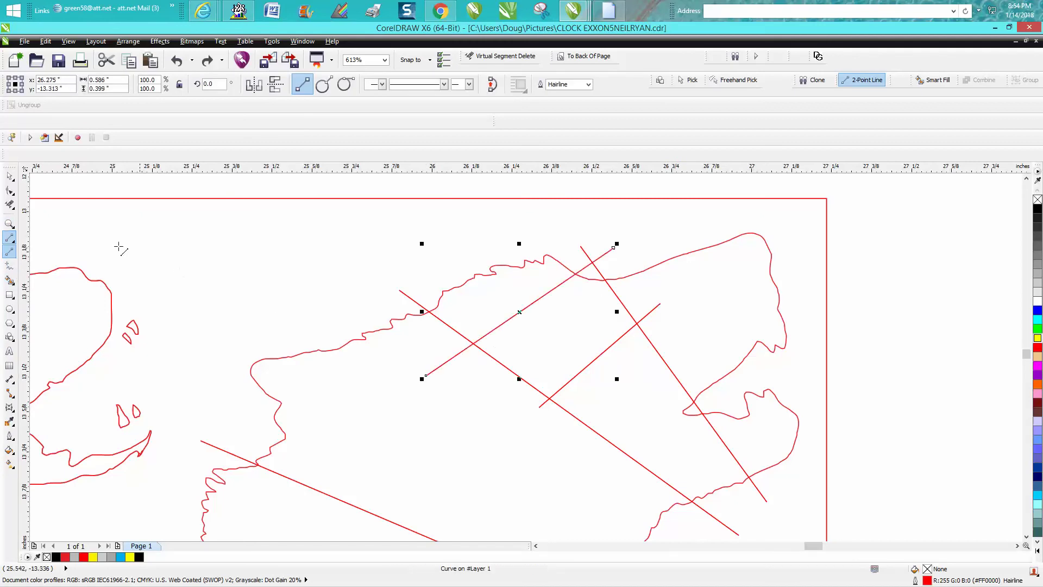
left_click(10, 278)
left_click(548, 323)
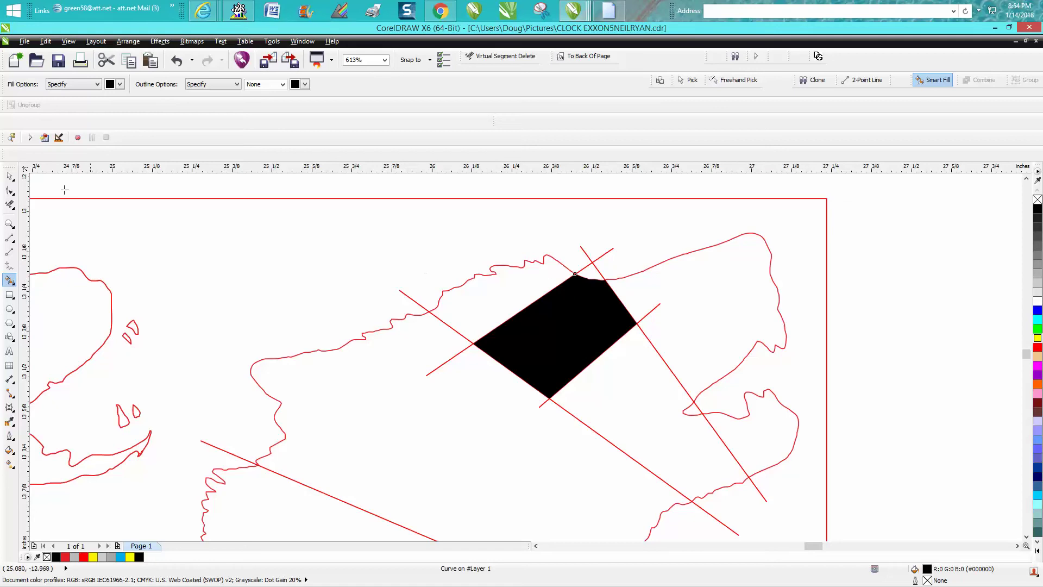
Try another line to the black shape, then roll back through History and undo all test fills.
left_click(10, 239)
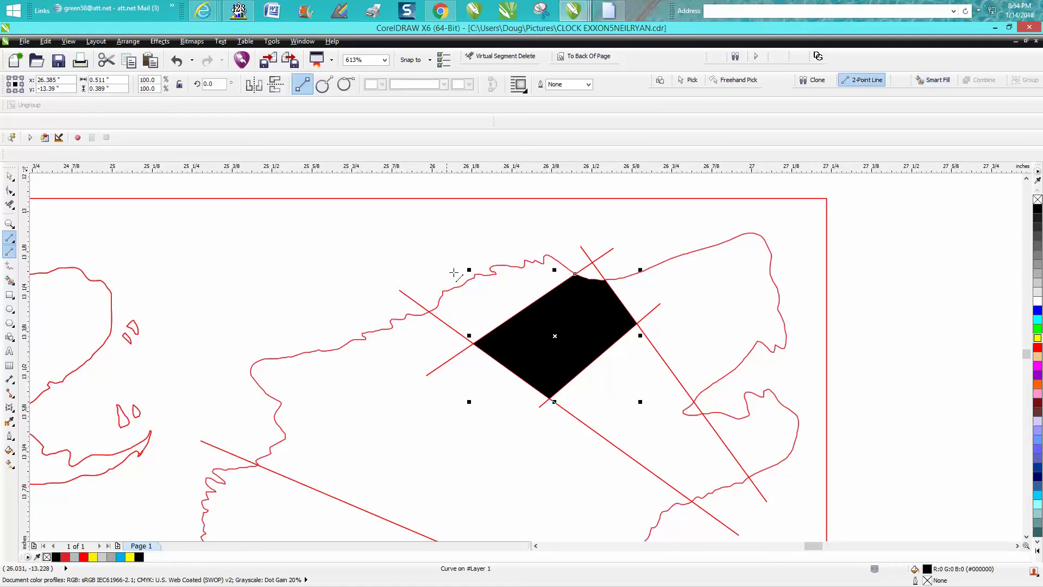
left_click_drag(458, 264, 542, 317)
left_click(10, 281)
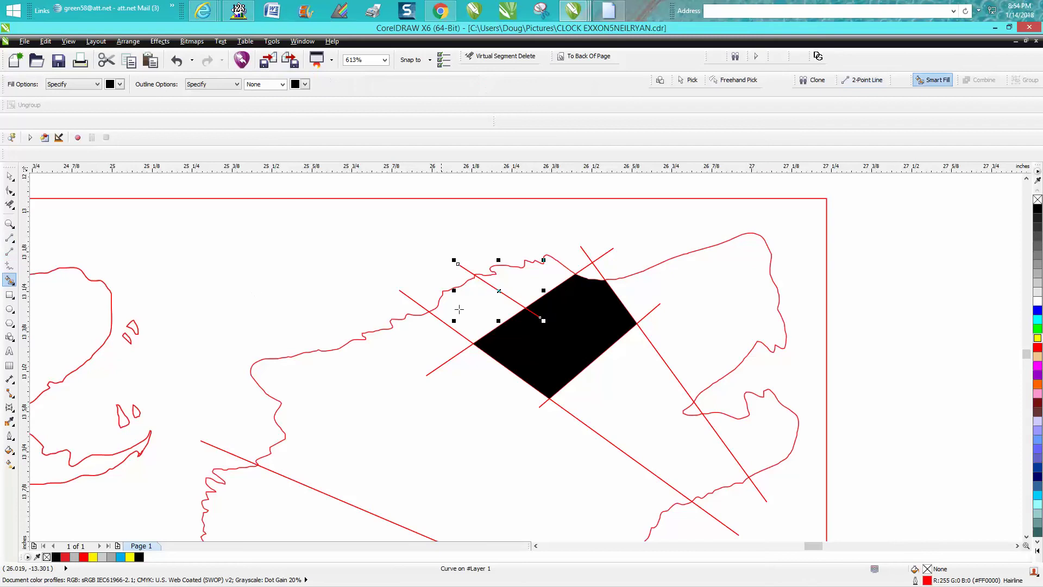
left_click(444, 327)
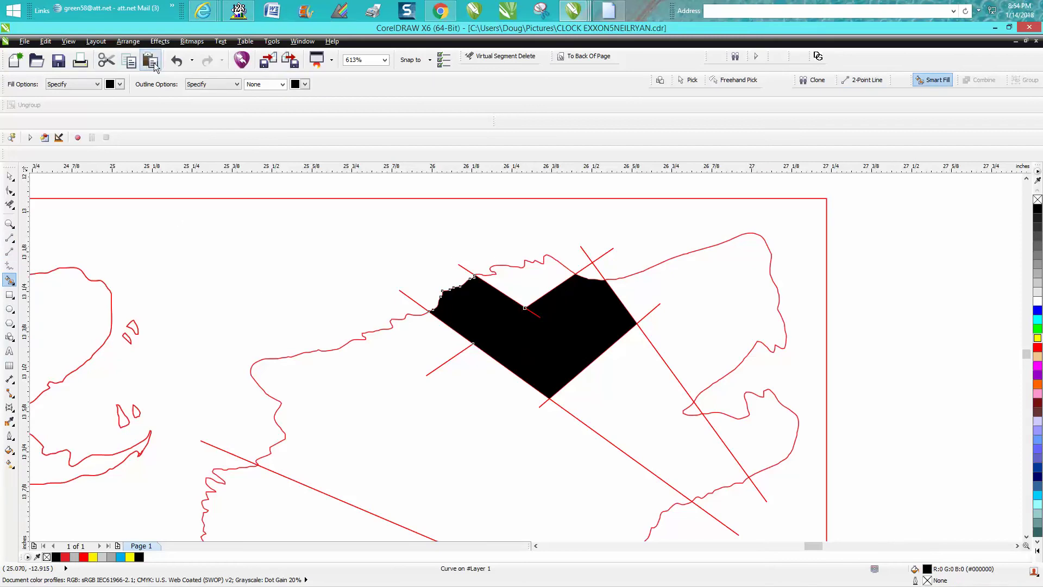
left_click(184, 62)
left_click(184, 62)
left_click(192, 61)
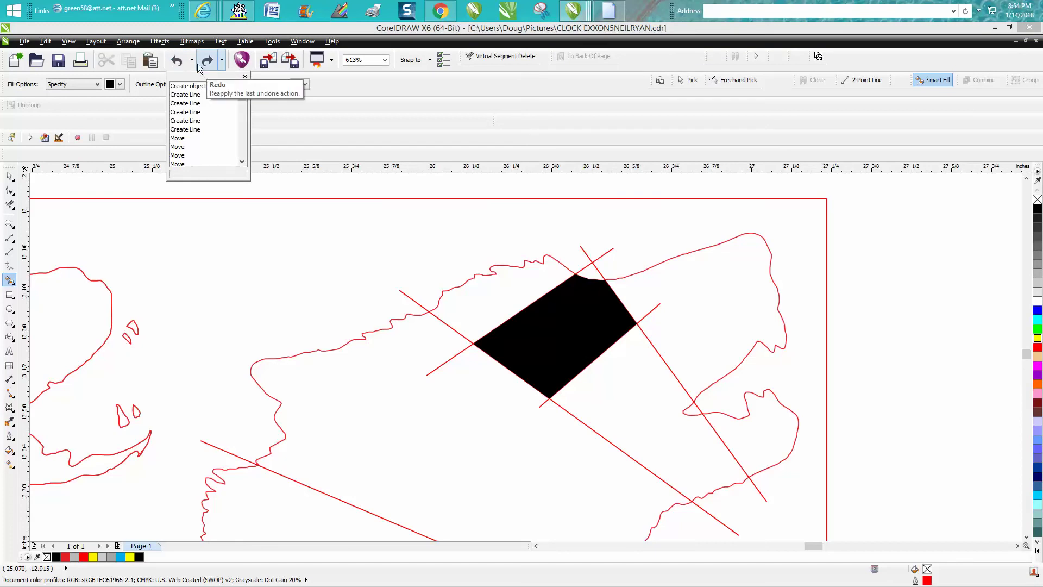
left_click(184, 86)
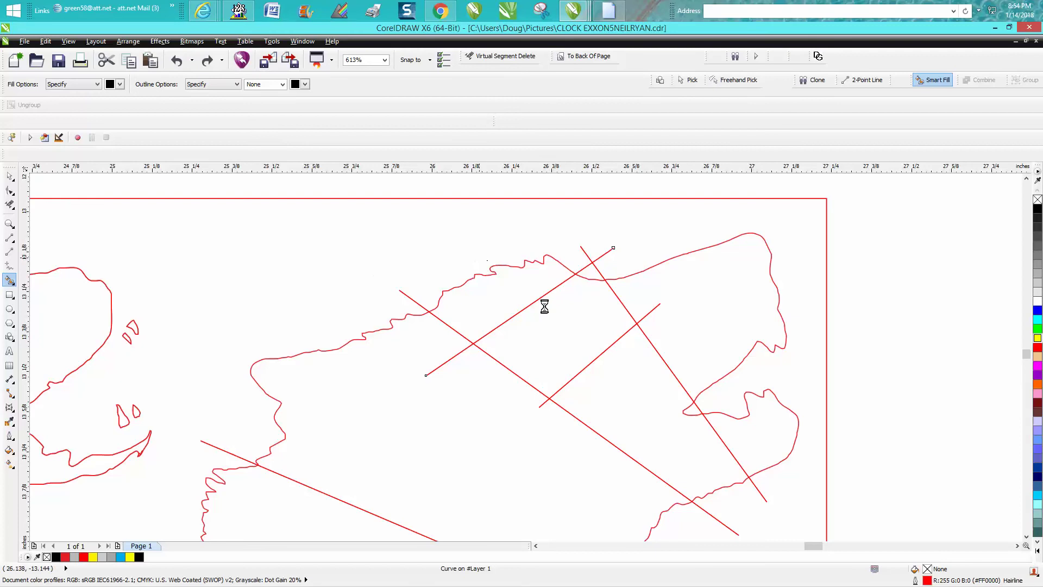
left_click(387, 256)
left_click(178, 61)
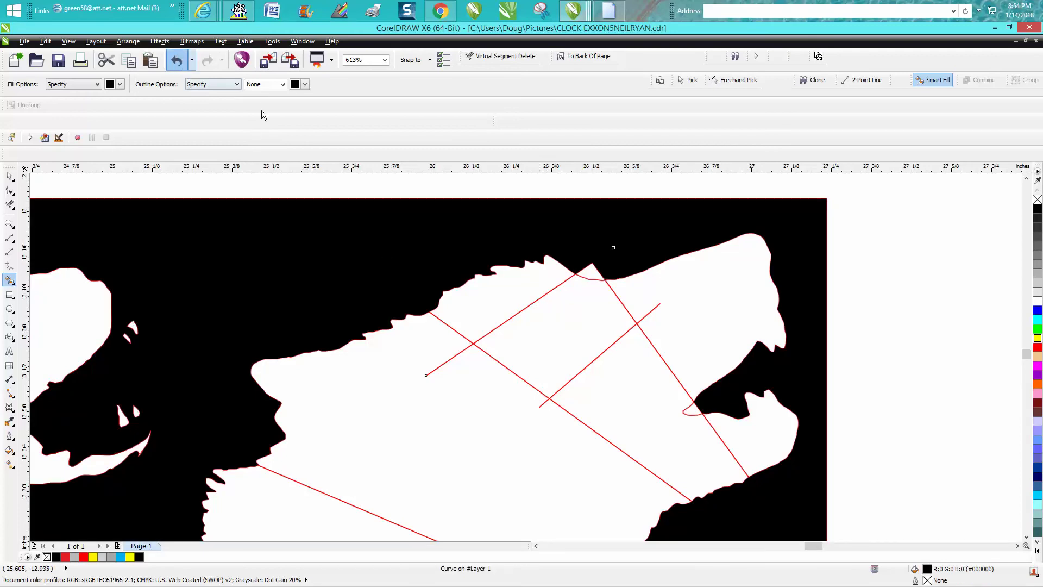
Draw a short line across the top edge of the outline and test a fill beside it.
left_click(10, 239)
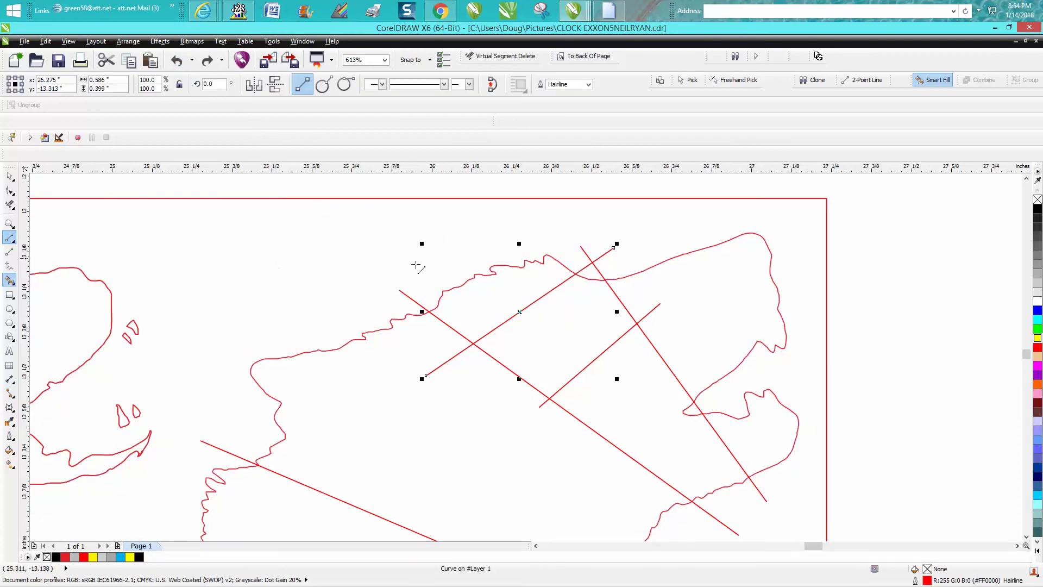
left_click_drag(452, 249, 543, 328)
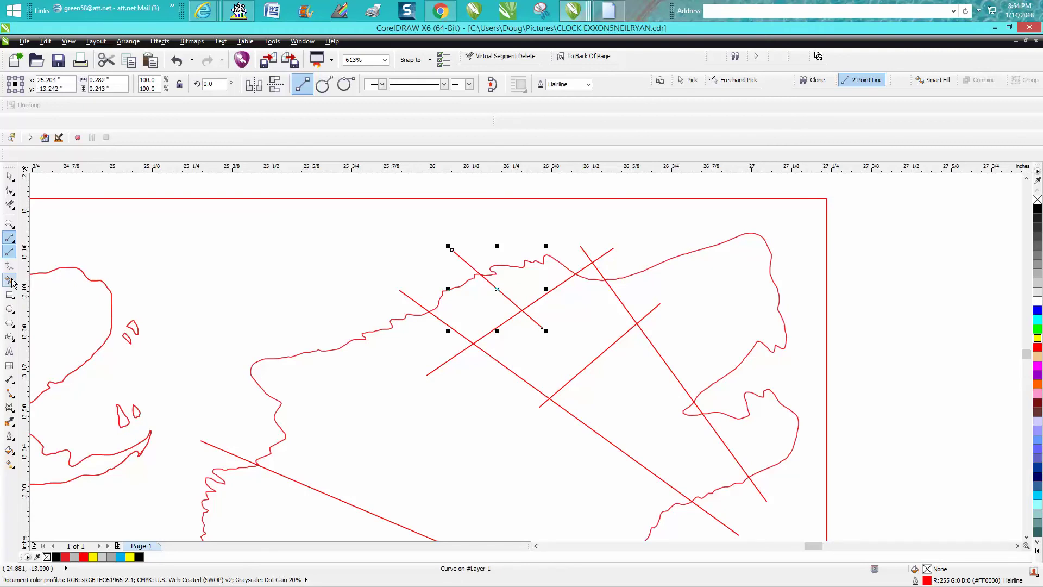
left_click(500, 295)
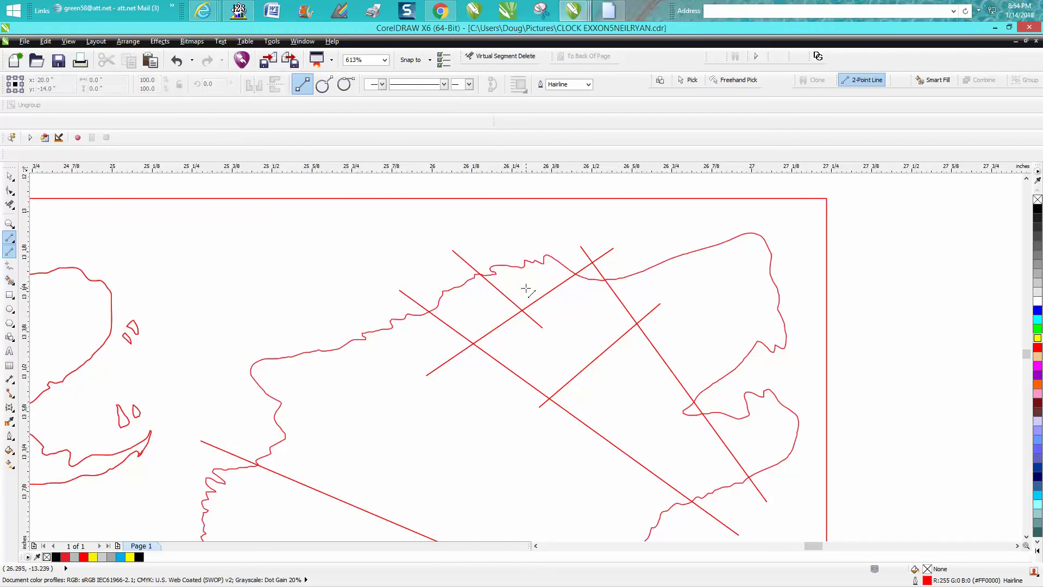
left_click(10, 281)
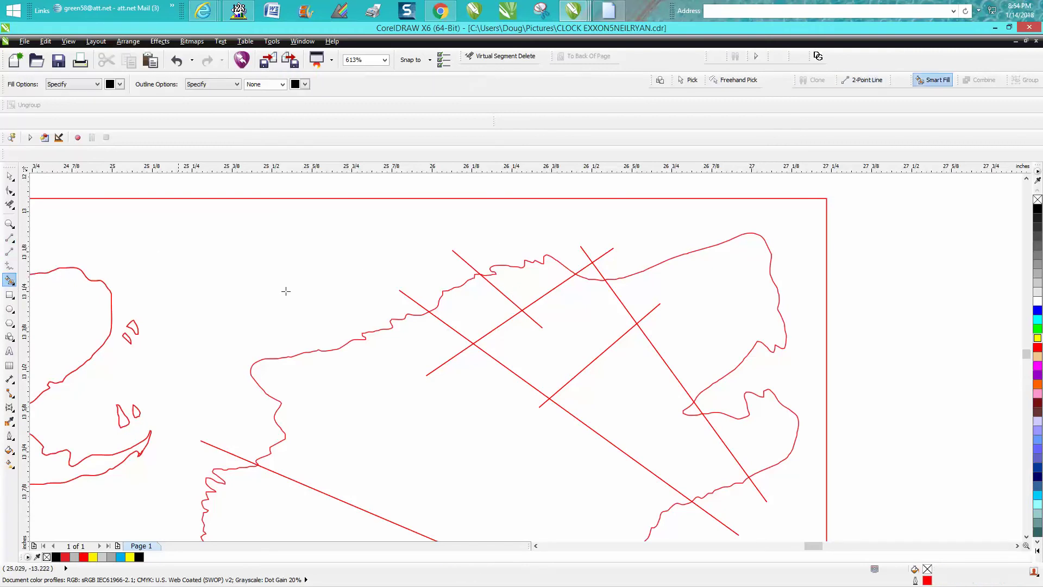
left_click(545, 280)
Draw a second short line across the top edge, test-fill the small pockets, and undo.
left_click(10, 251)
left_click_drag(517, 262, 563, 299)
left_click(10, 280)
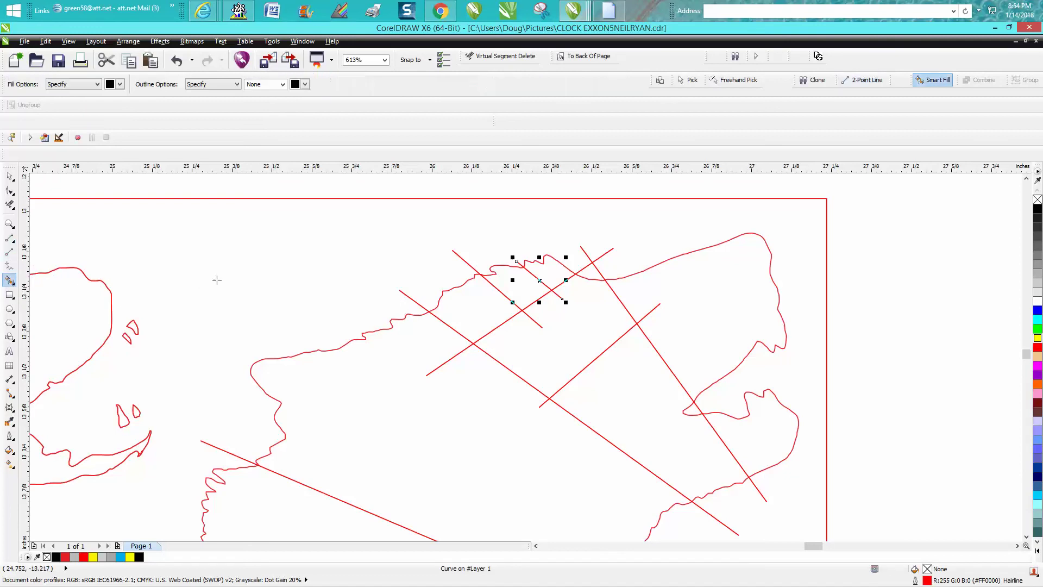
left_click(553, 263)
left_click(526, 289)
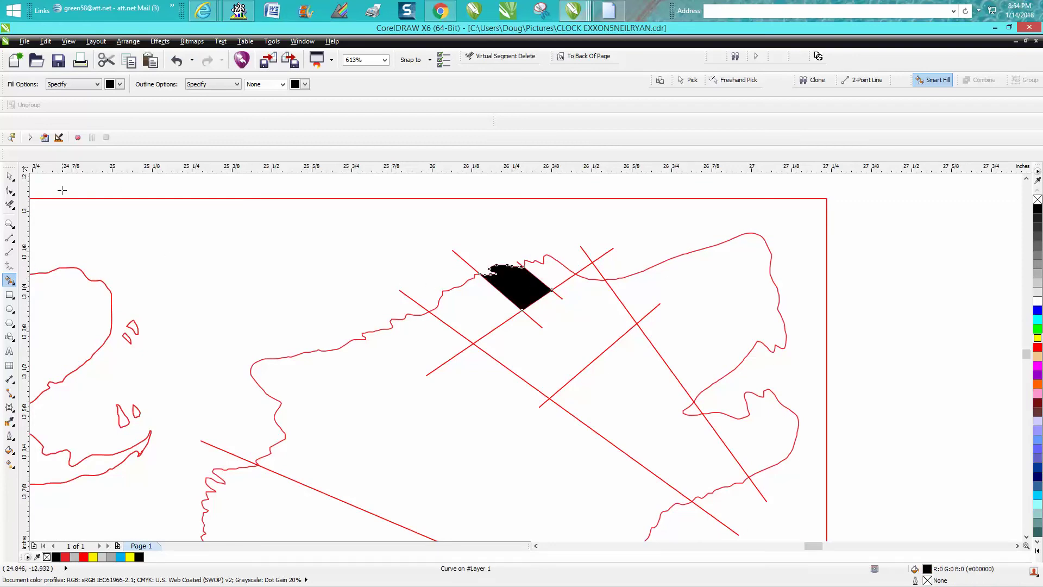
left_click(177, 59)
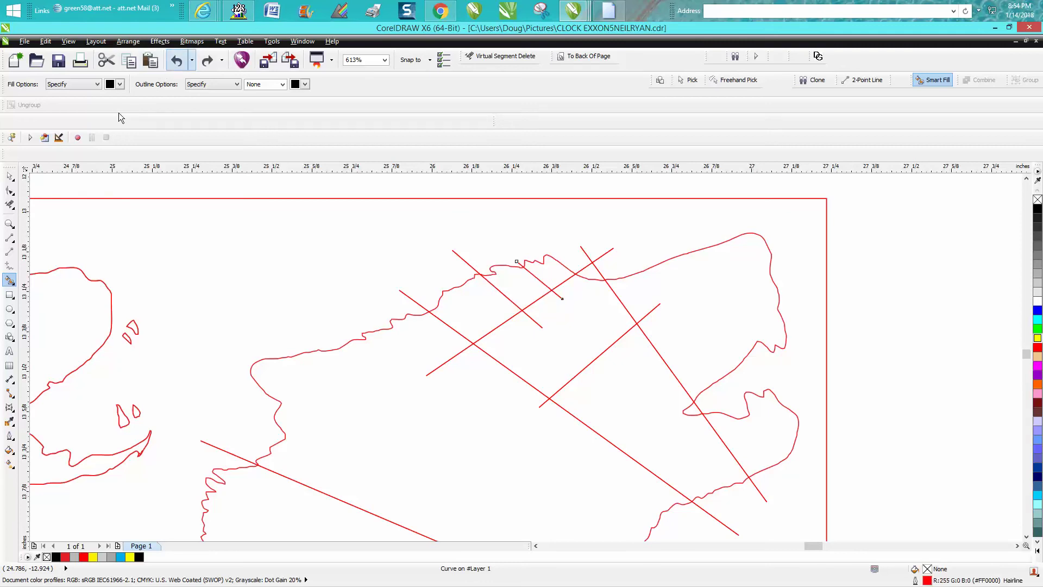
left_click(10, 223)
Zoom in tightly on the zigzag corner along the top edge.
left_click_drag(496, 247, 568, 287)
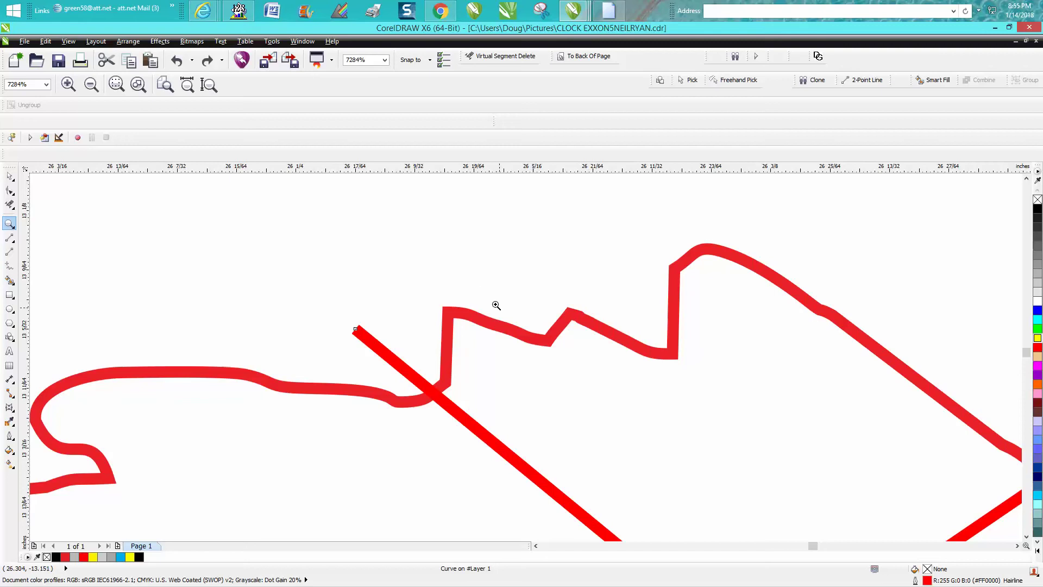
scroll(498, 297, "down", 2)
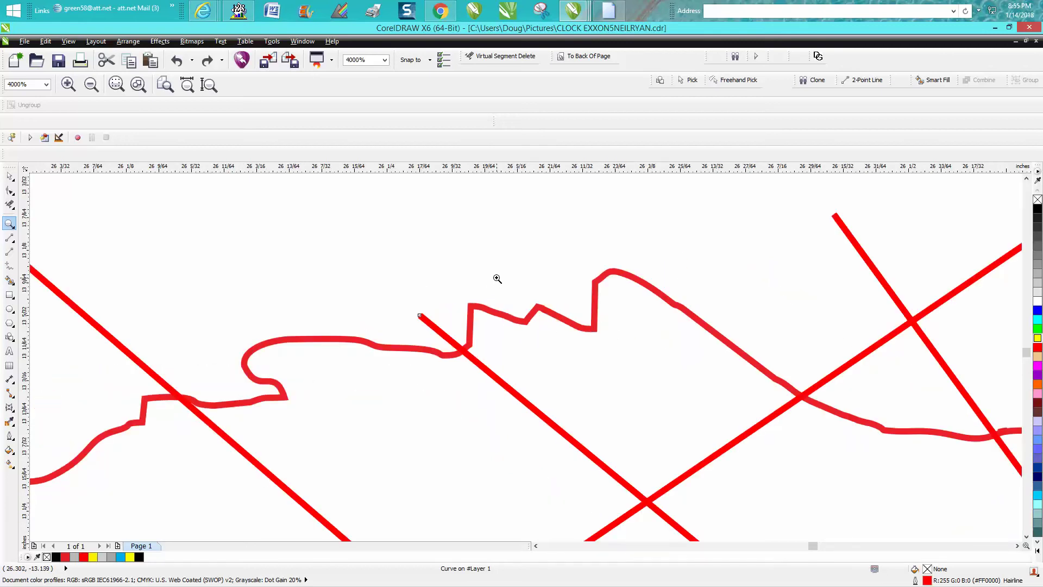
scroll(760, 353, "up", 3)
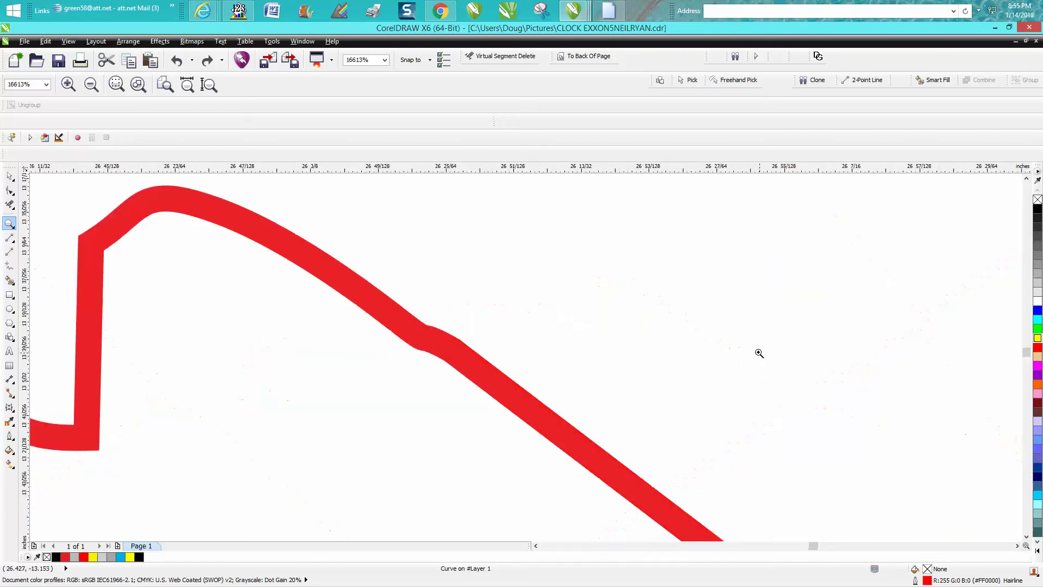
scroll(750, 351, "down", 3)
left_click_drag(524, 337, 557, 363)
scroll(524, 305, "down", 5)
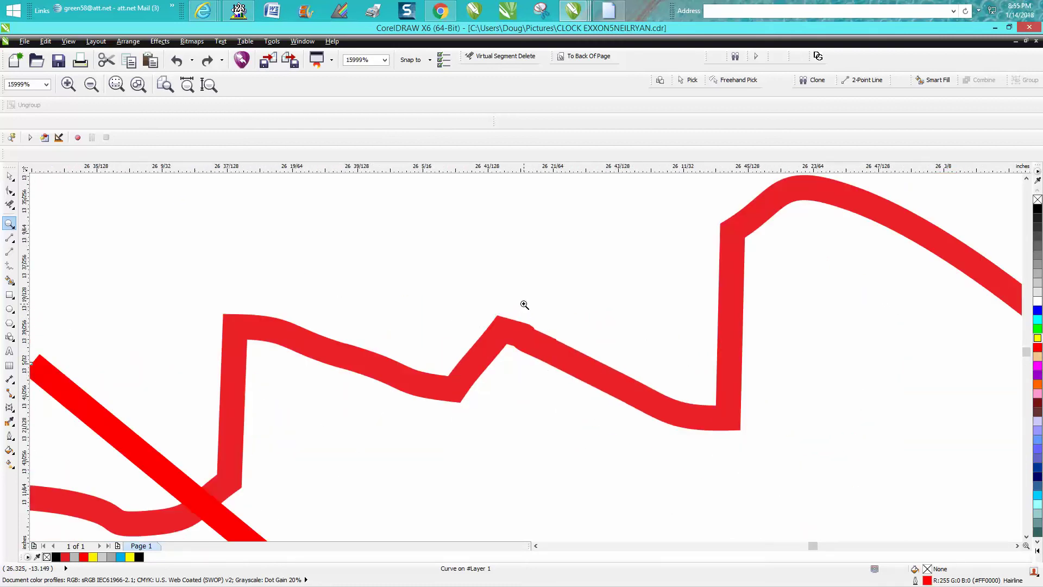
scroll(518, 299, "down", 1)
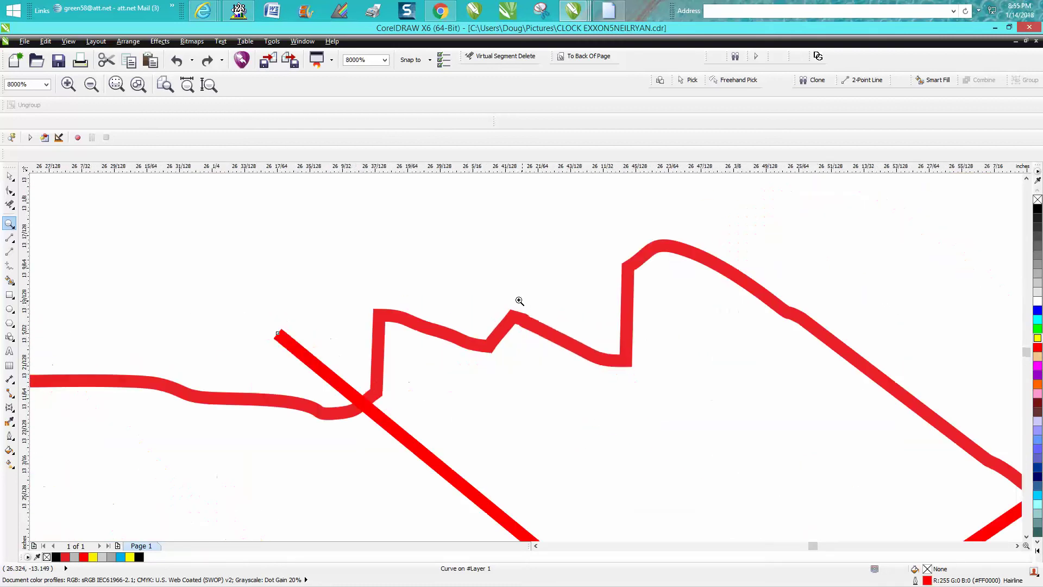
Delete the nodes at three kinks in the red outline with the Shape tool.
left_click(10, 190)
left_click(515, 326)
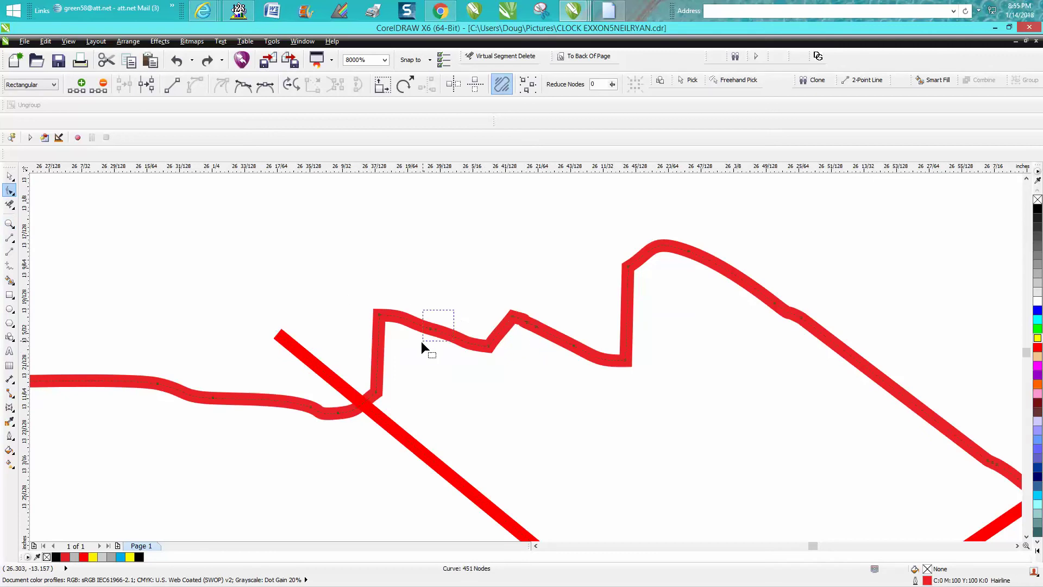
left_click_drag(422, 341, 422, 340)
key("Delete")
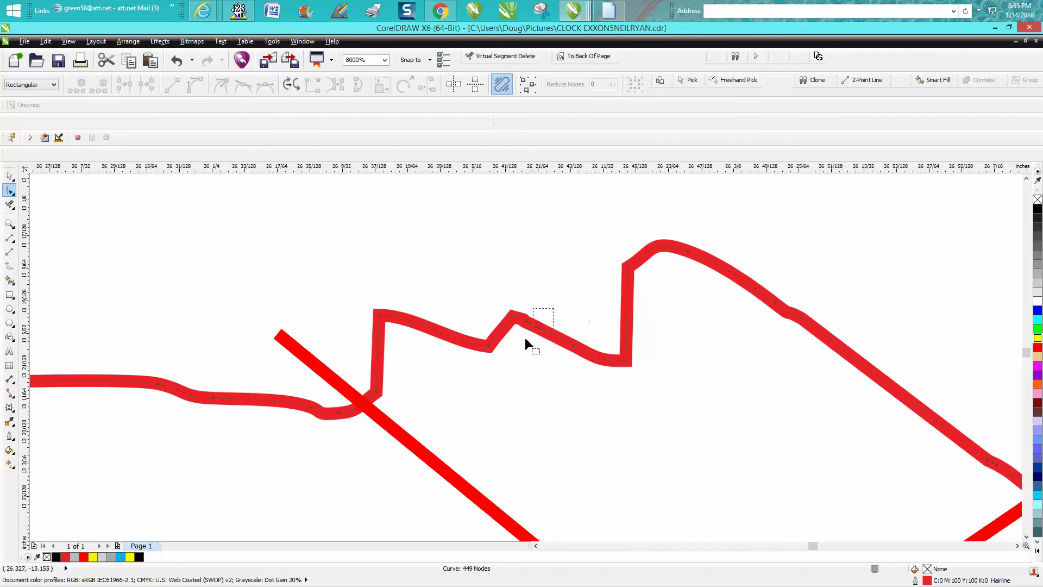
left_click_drag(525, 340, 546, 366)
key("Delete")
left_click_drag(766, 298, 808, 331)
key("Delete")
scroll(789, 367, "down", 1)
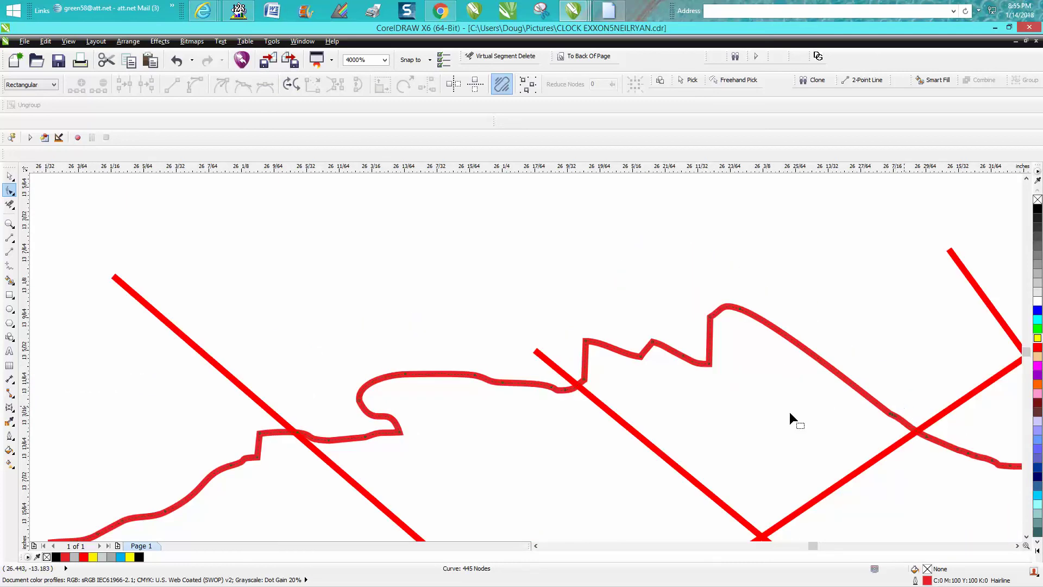
Zoom in where the lines cross and delete the three bump nodes, leaving 442 nodes.
left_click(10, 223)
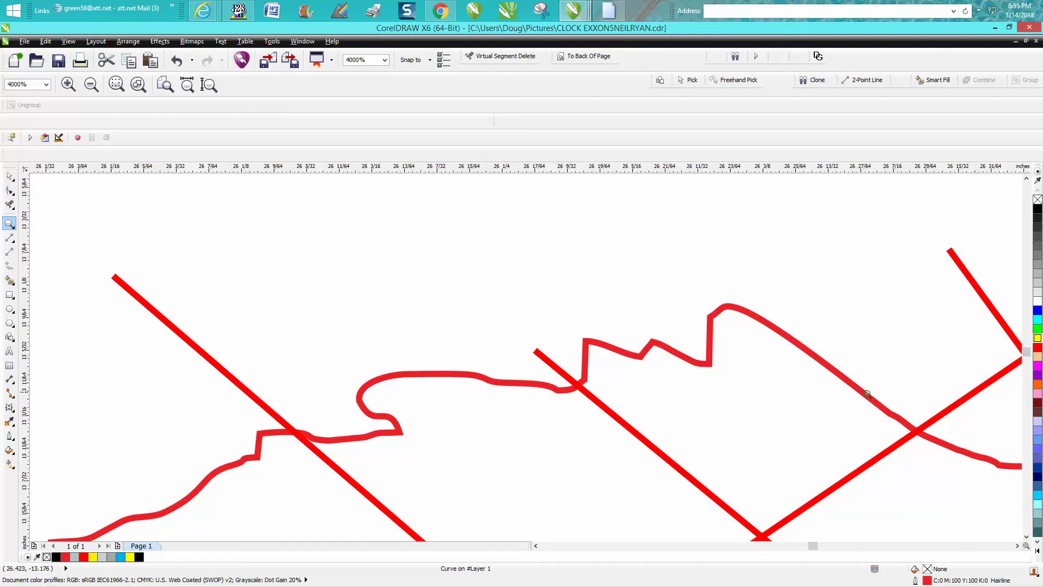
left_click_drag(868, 391, 939, 440)
scroll(521, 389, "down", 1)
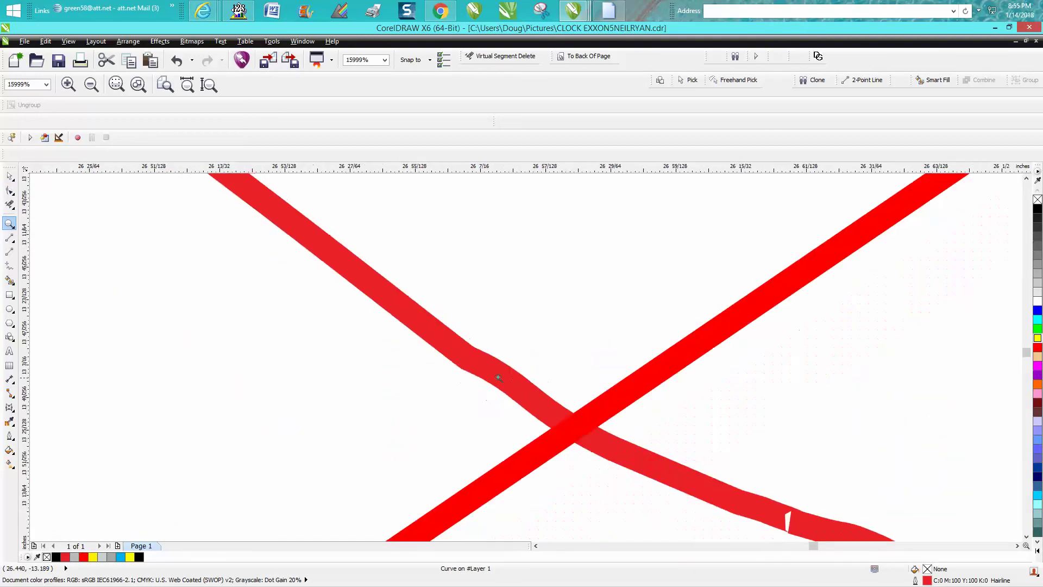
left_click(9, 190)
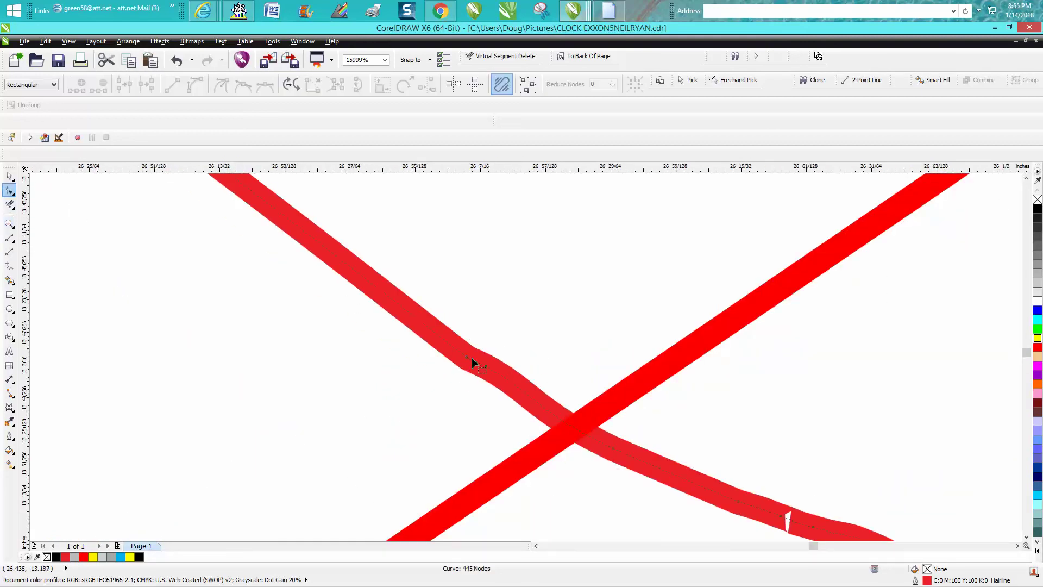
left_click_drag(436, 385, 435, 386)
key("Delete")
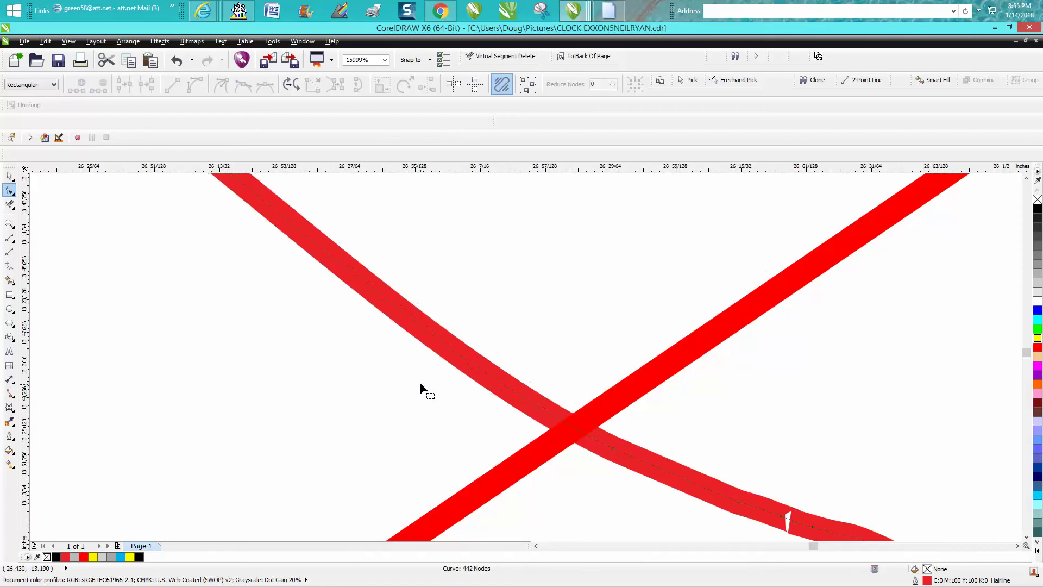
scroll(496, 377, "down", 2)
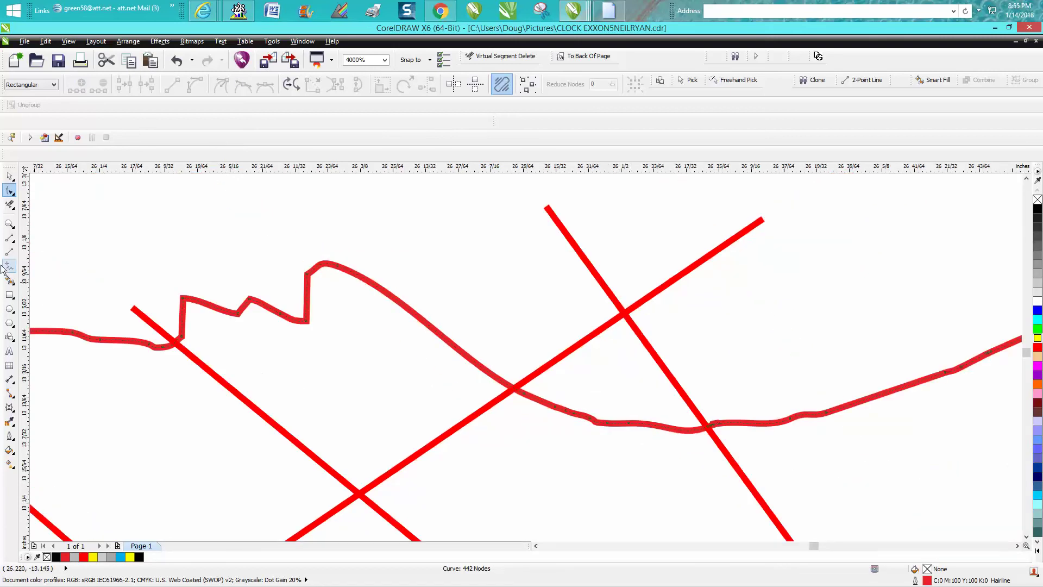
Undo a test fill and shift the outline piece 2 inches left back into place.
left_click(10, 281)
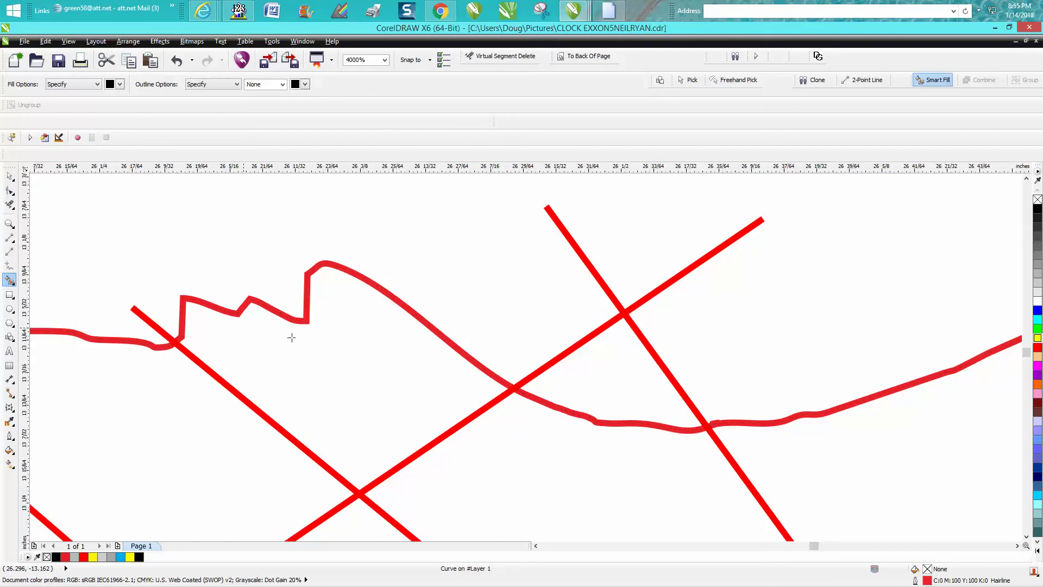
left_click(361, 357)
scroll(389, 357, "down", 2)
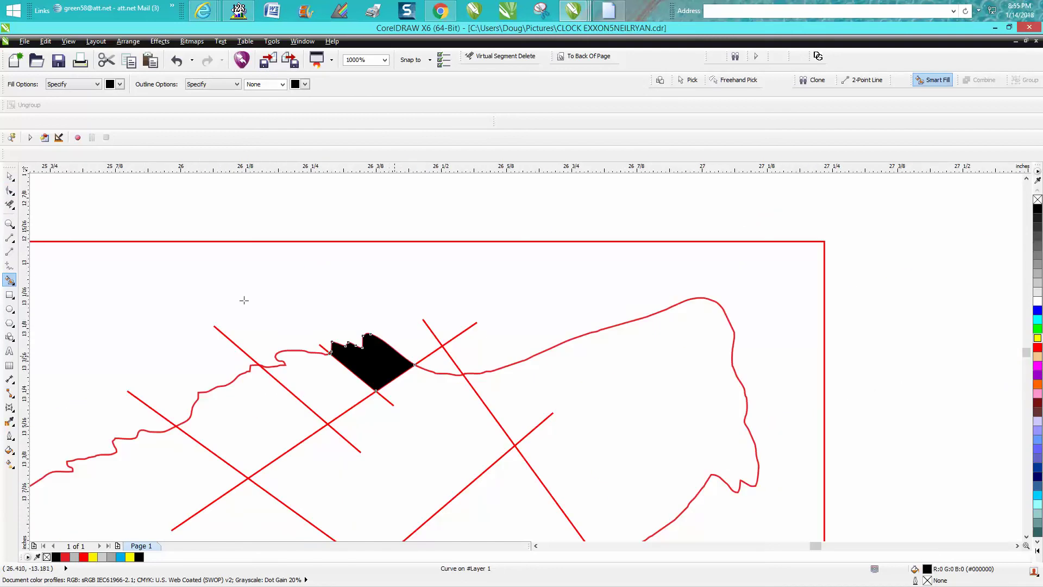
left_click(10, 178)
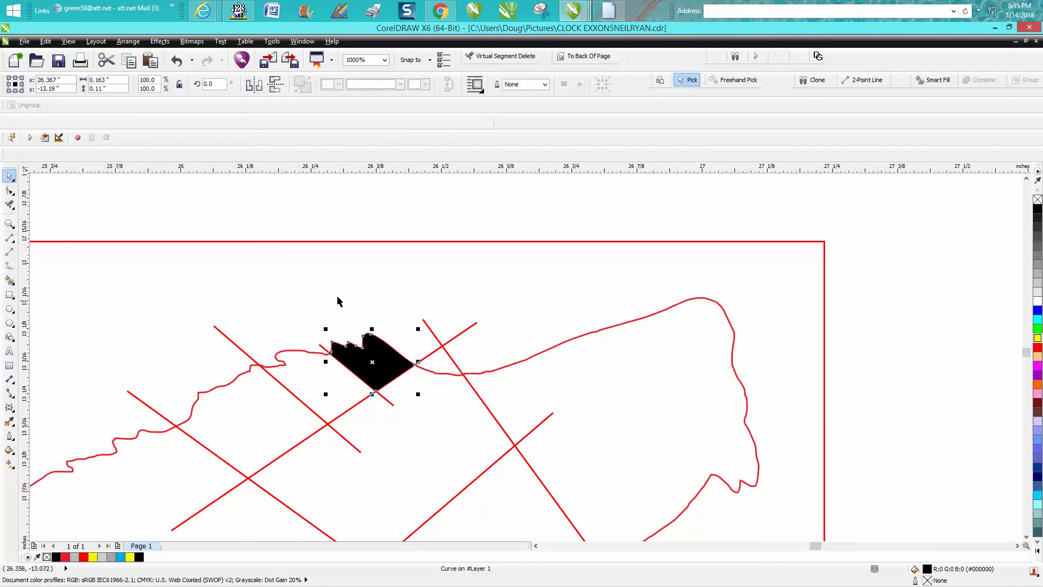
left_click(177, 61)
scroll(451, 245, "down", 1)
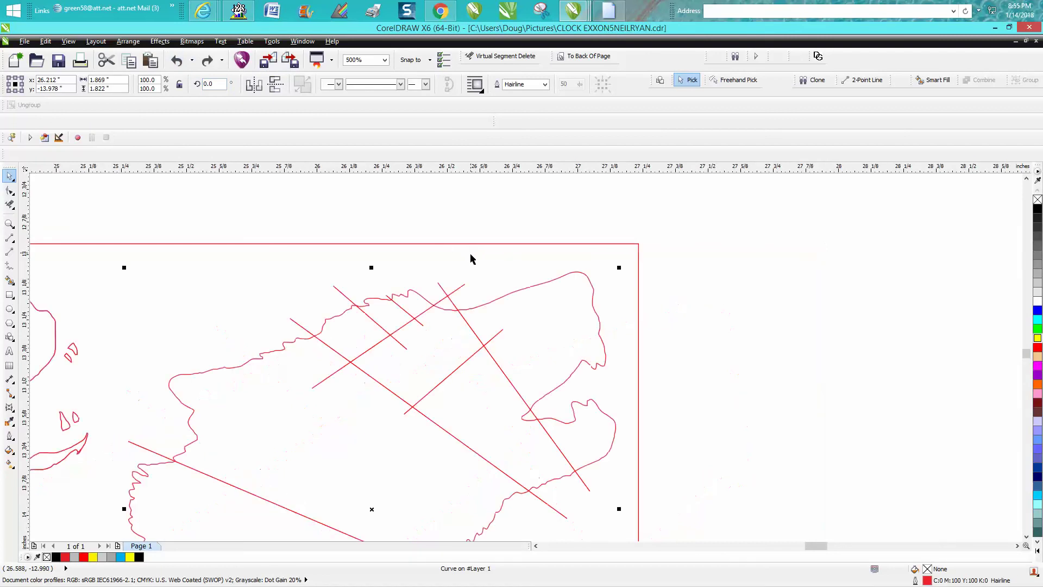
scroll(525, 341, "down", 2)
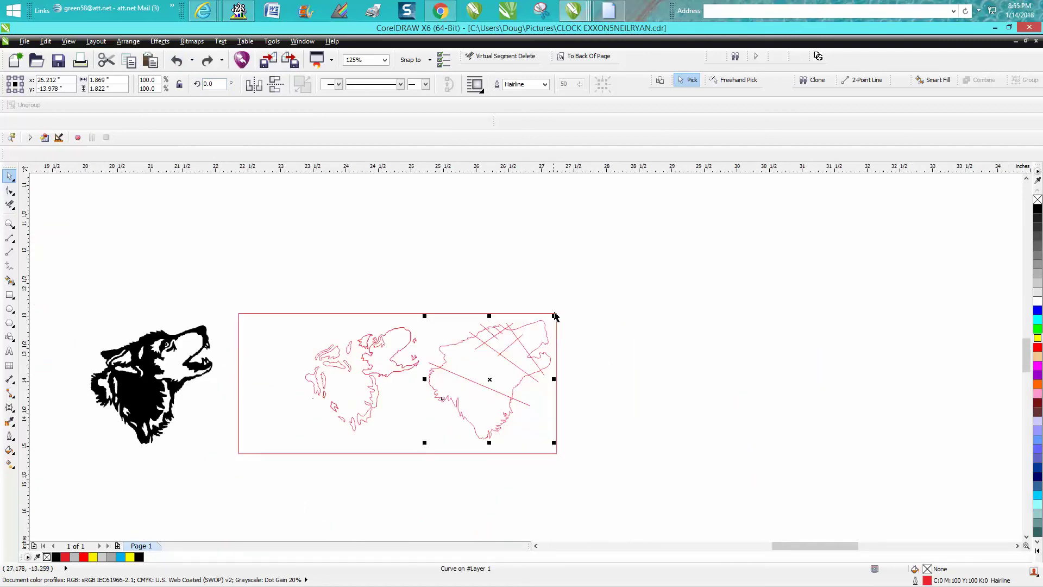
left_click(544, 322)
key("ctrl+shift+z")
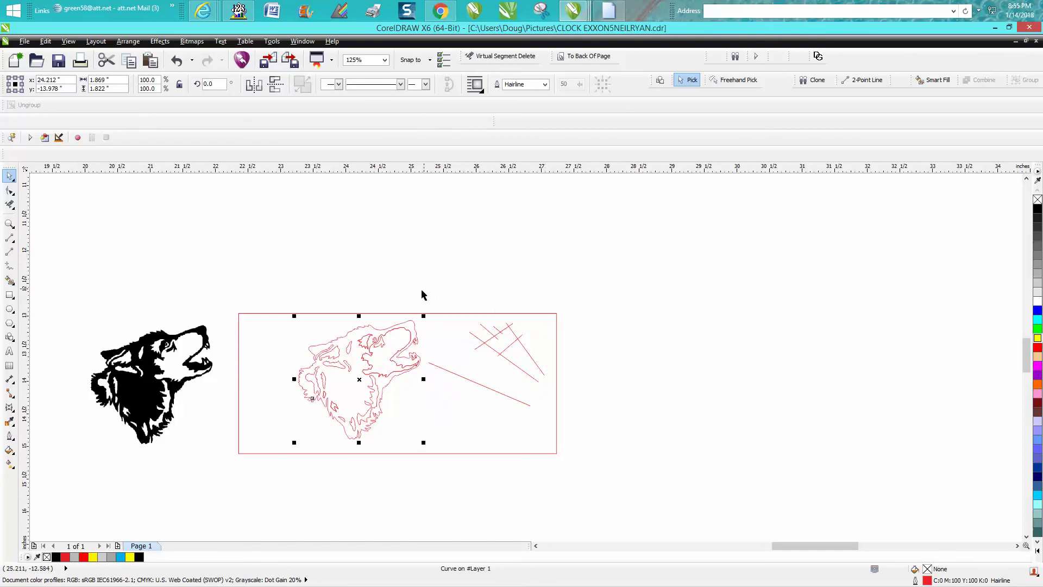
Delete the stray red lines and Smart Fill the wolf outline solid black.
left_click_drag(421, 294, 600, 432)
key("Delete")
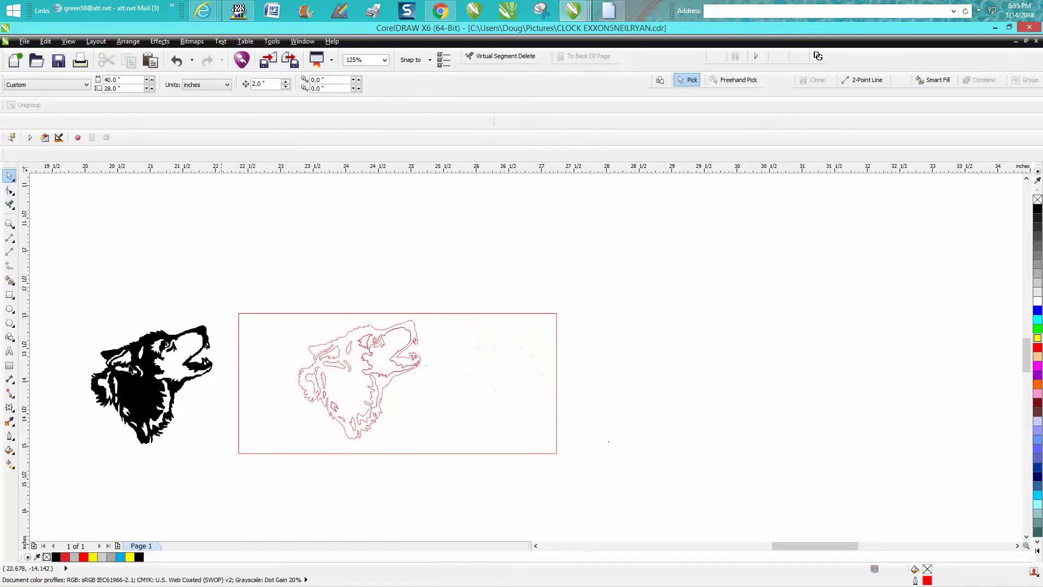
left_click(9, 280)
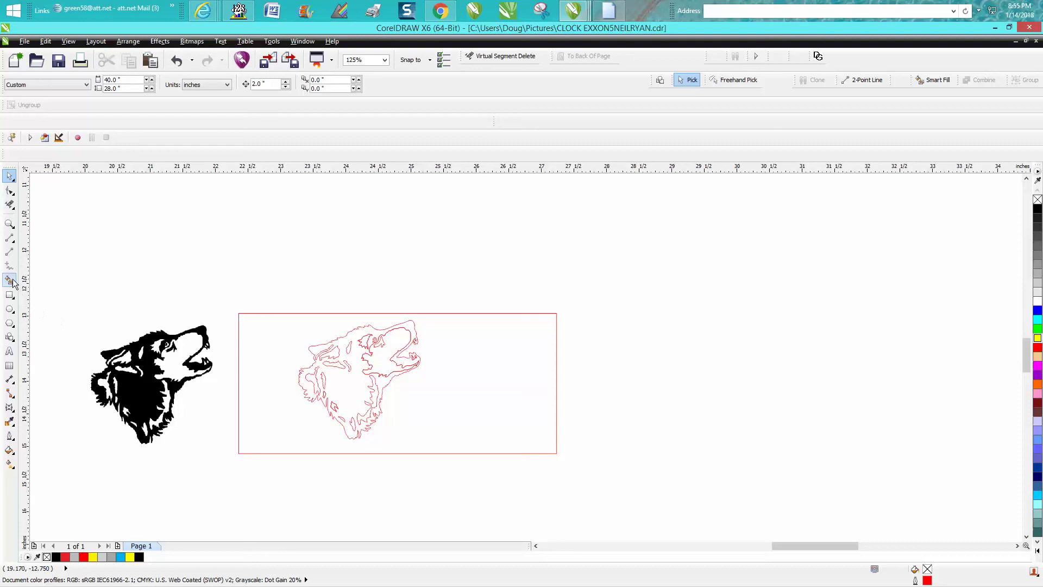
left_click(352, 338)
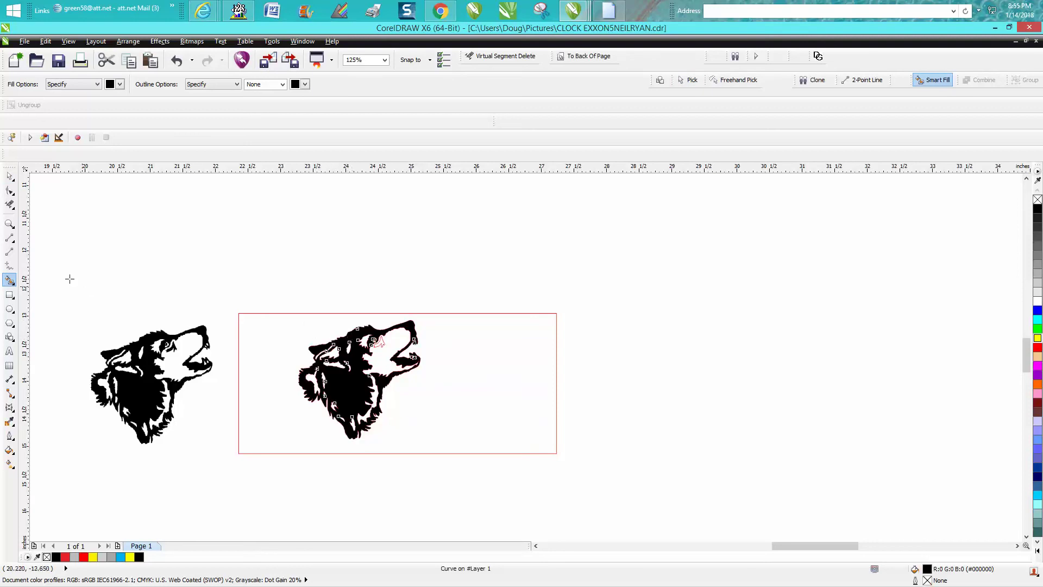
Zoom in on the wolf head and fill the leftover gap near the eye black.
left_click(10, 225)
left_click_drag(269, 309, 493, 447)
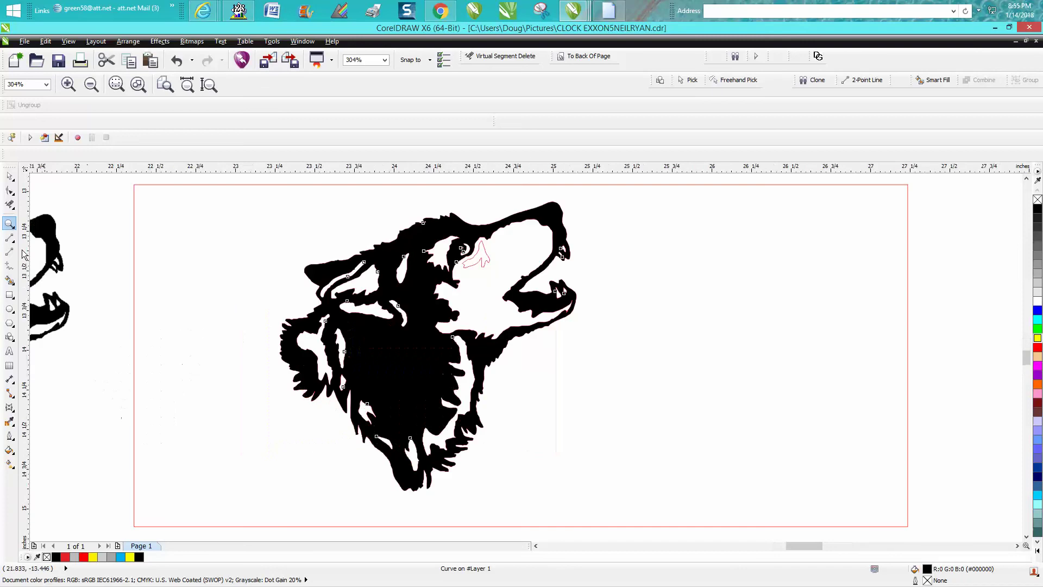
left_click(9, 281)
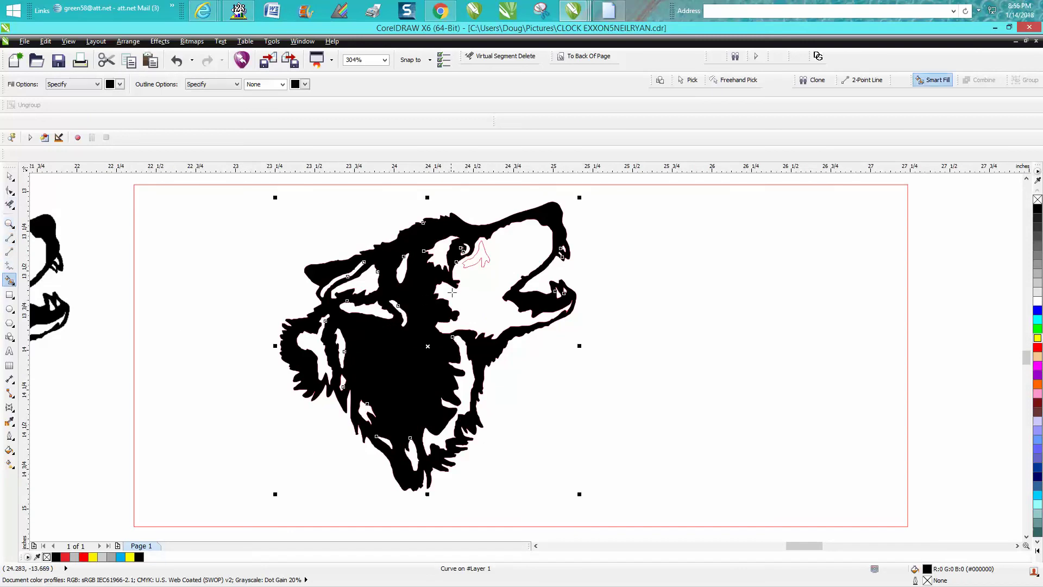
left_click(484, 256)
left_click(10, 176)
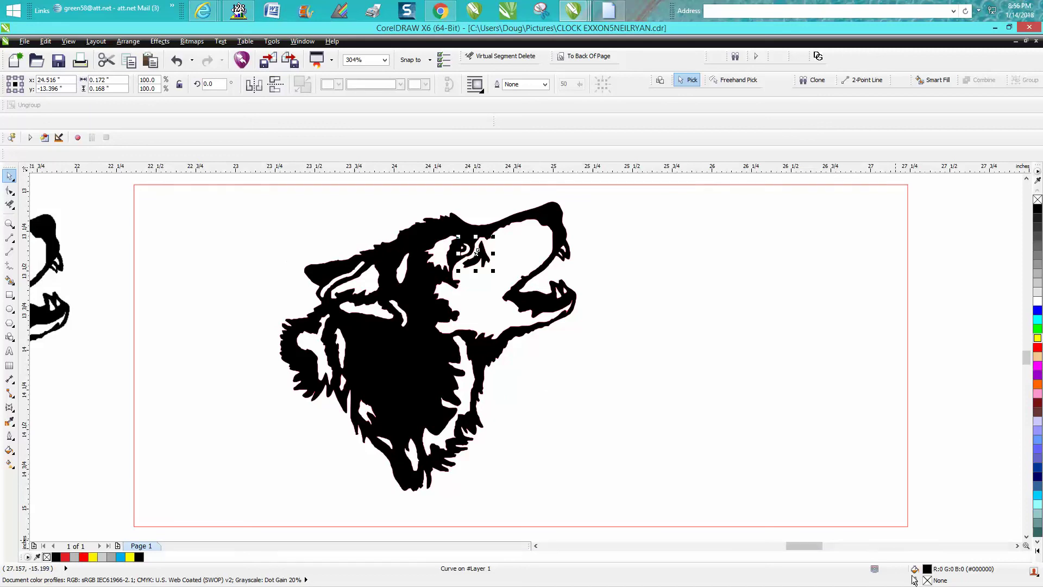
Delete the red frame rectangle and combine the black wolf pieces into one curve.
left_click(647, 437)
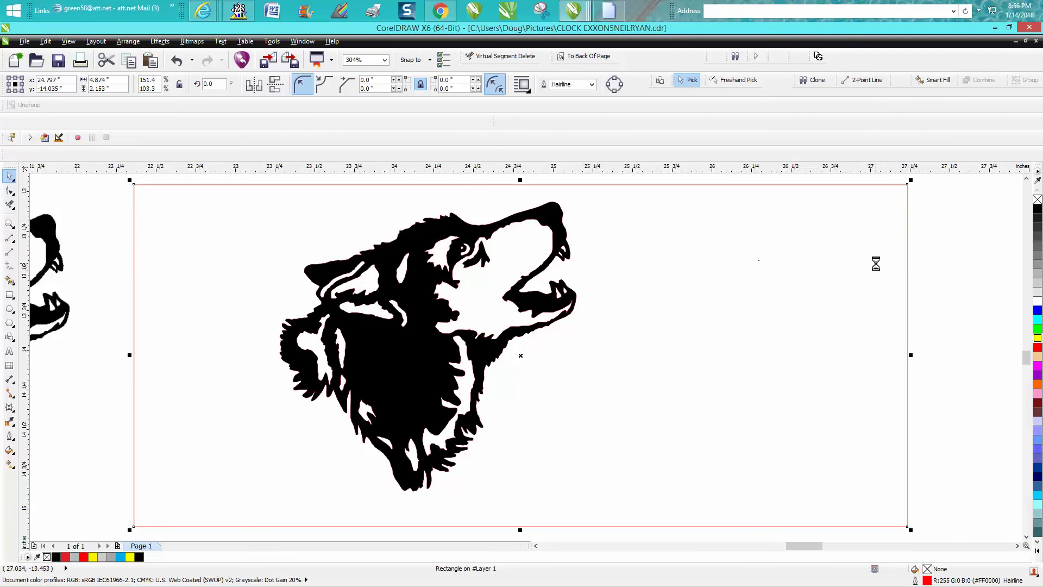
key("Delete")
left_click_drag(256, 185, 674, 508)
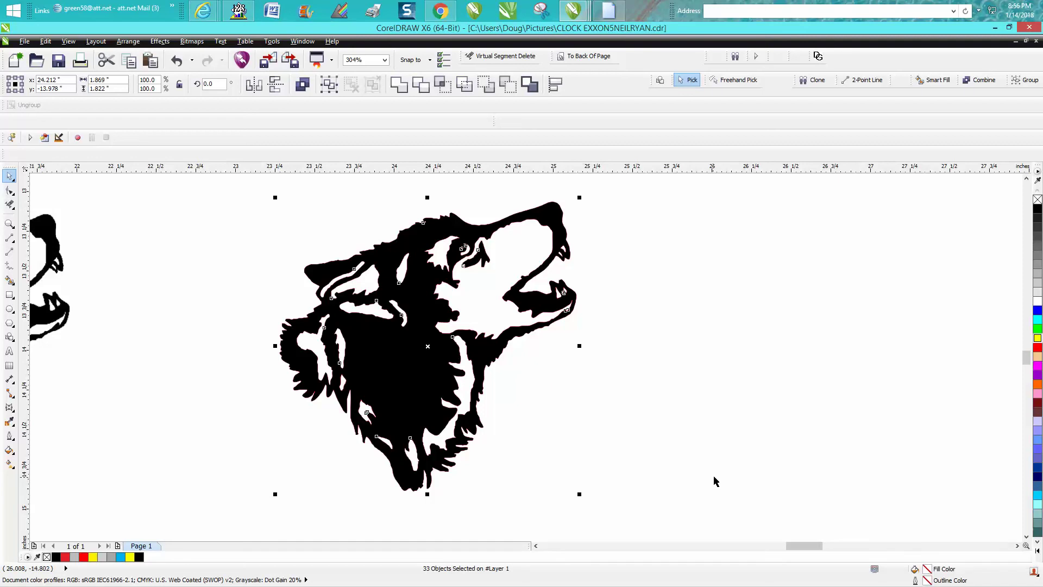
key("Right")
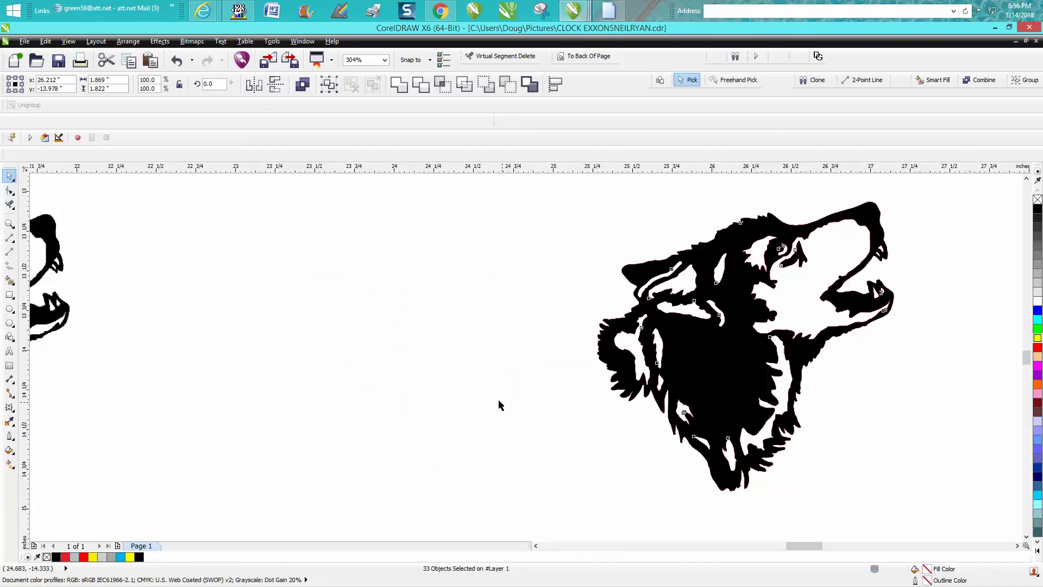
key("ctrl+l")
key("Left")
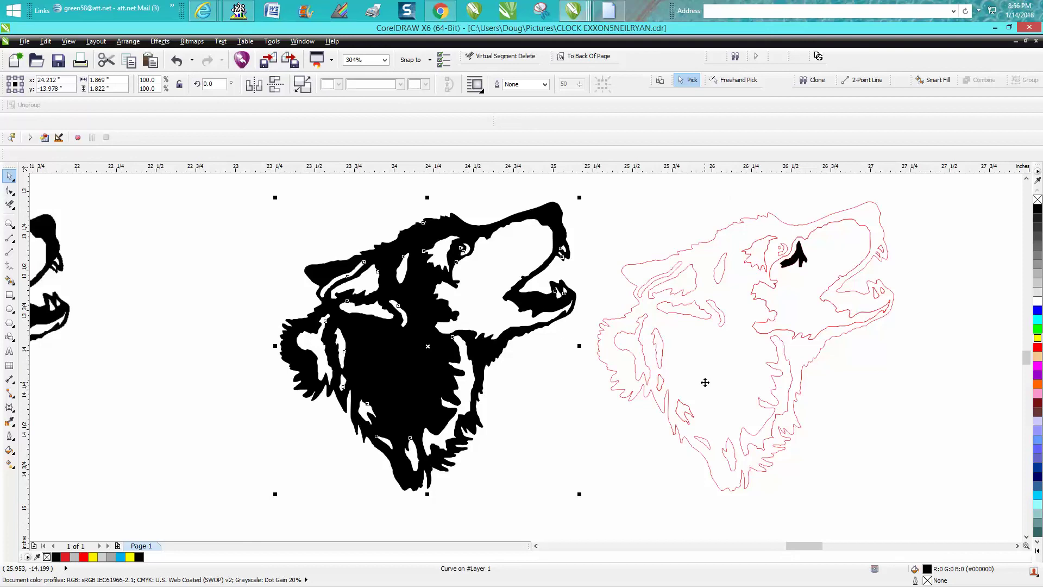
Move the eye piece 2 inches left onto the black wolf and select the red outline wolf.
left_click(799, 262)
key("Left")
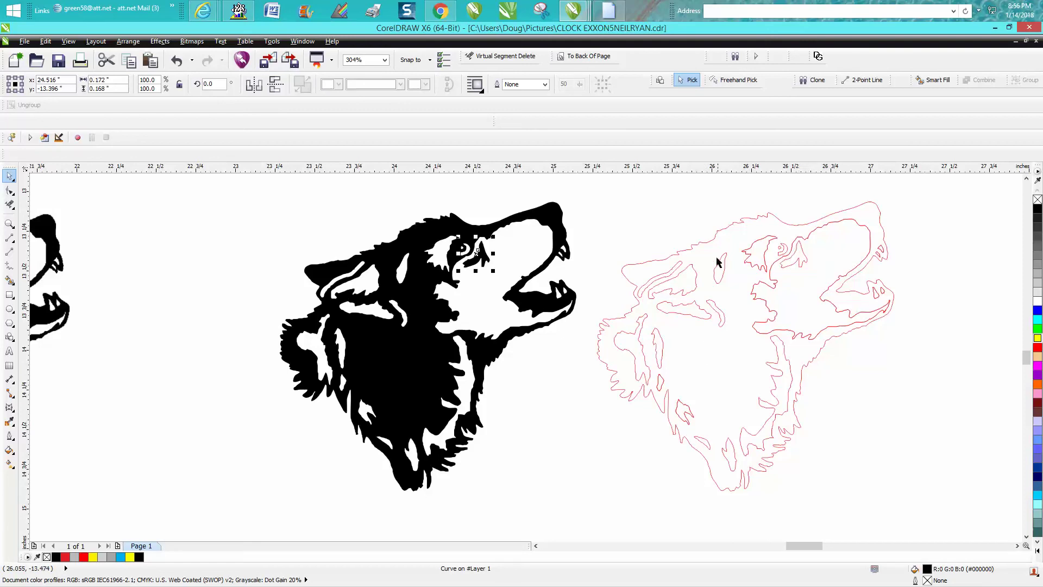
left_click(718, 263)
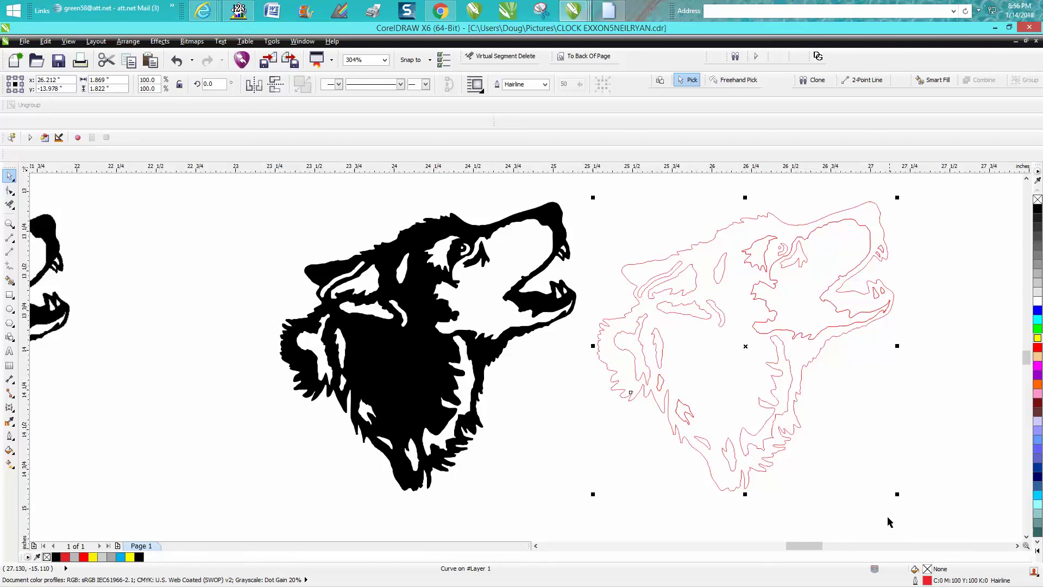
Move the red outline wolf 2 inches right and delete its inner outline pieces.
scroll(873, 497, "down", 2)
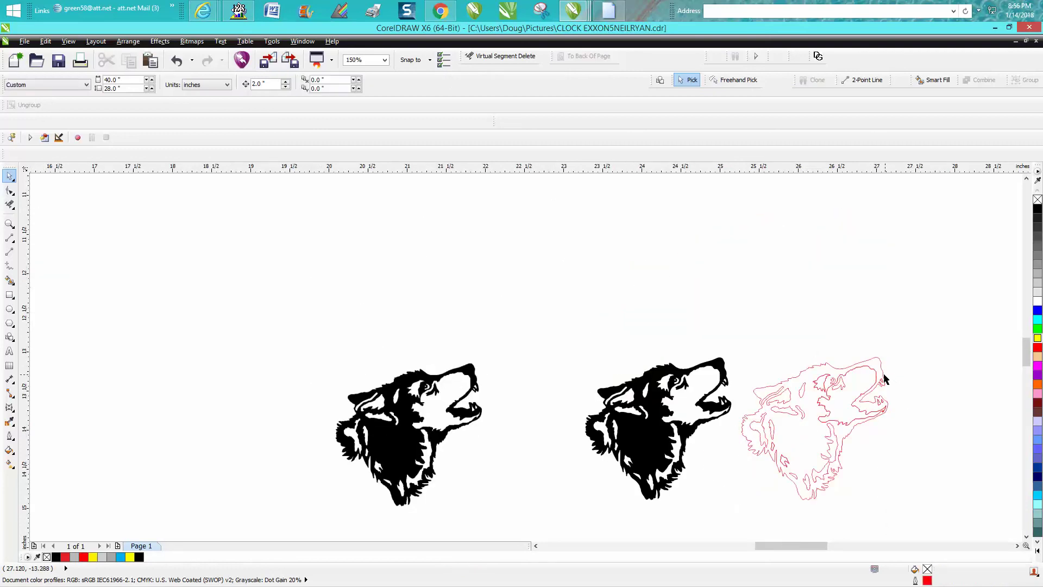
key("Right")
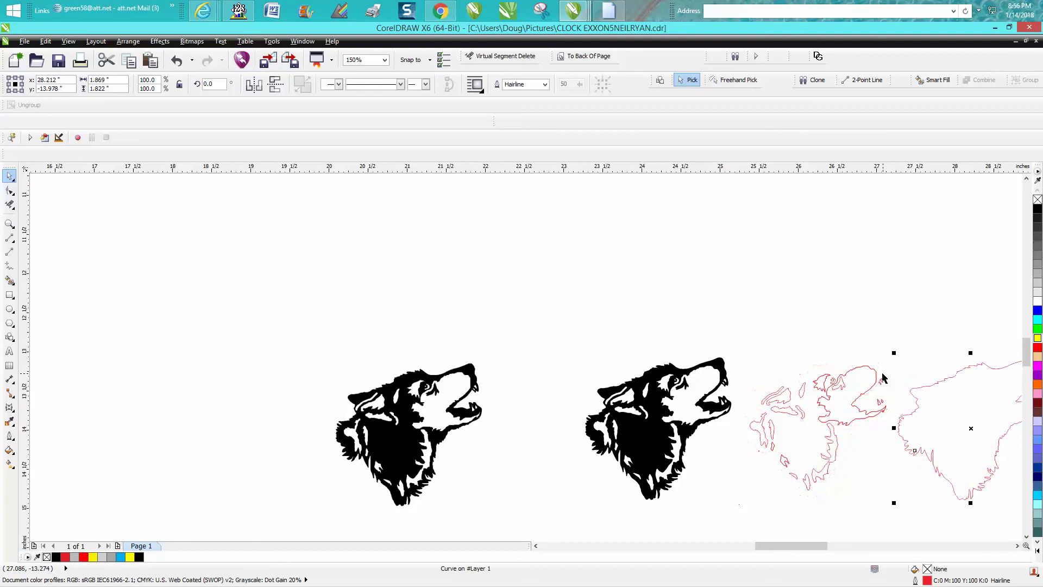
left_click_drag(898, 349, 737, 519)
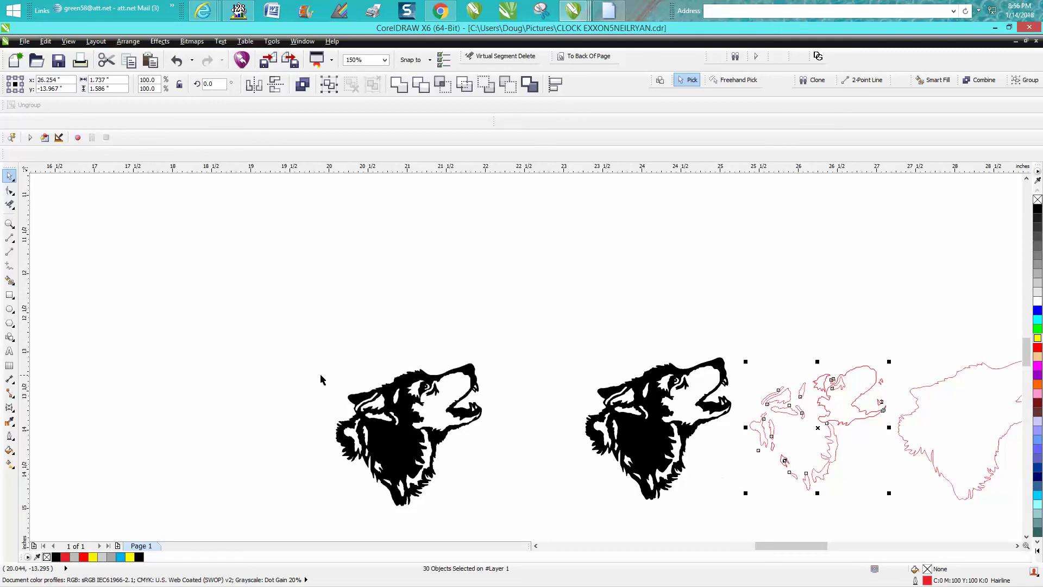
left_click(9, 224)
left_click_drag(580, 348, 707, 455)
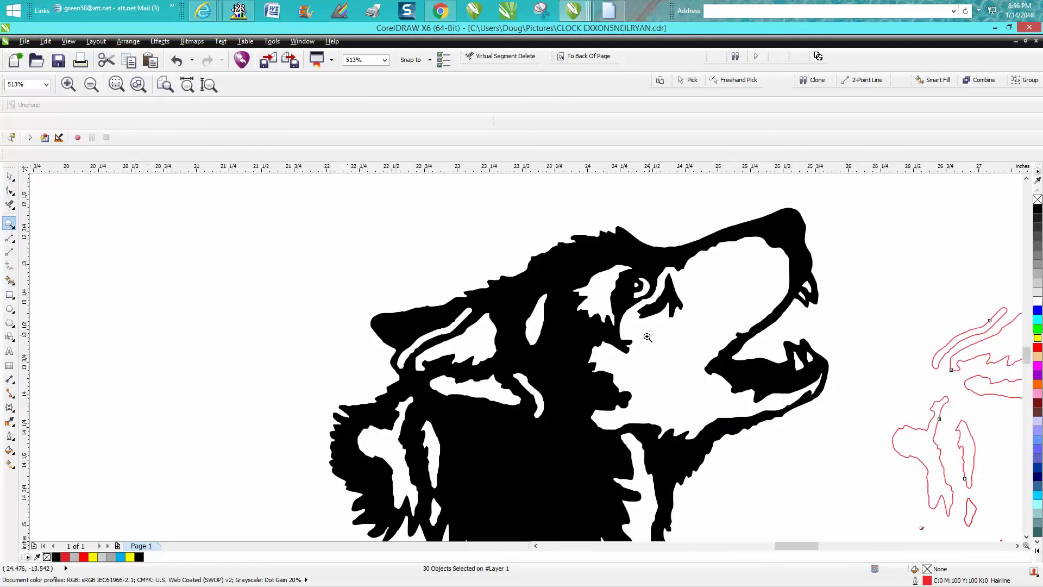
scroll(645, 333, "down", 5)
left_click(9, 176)
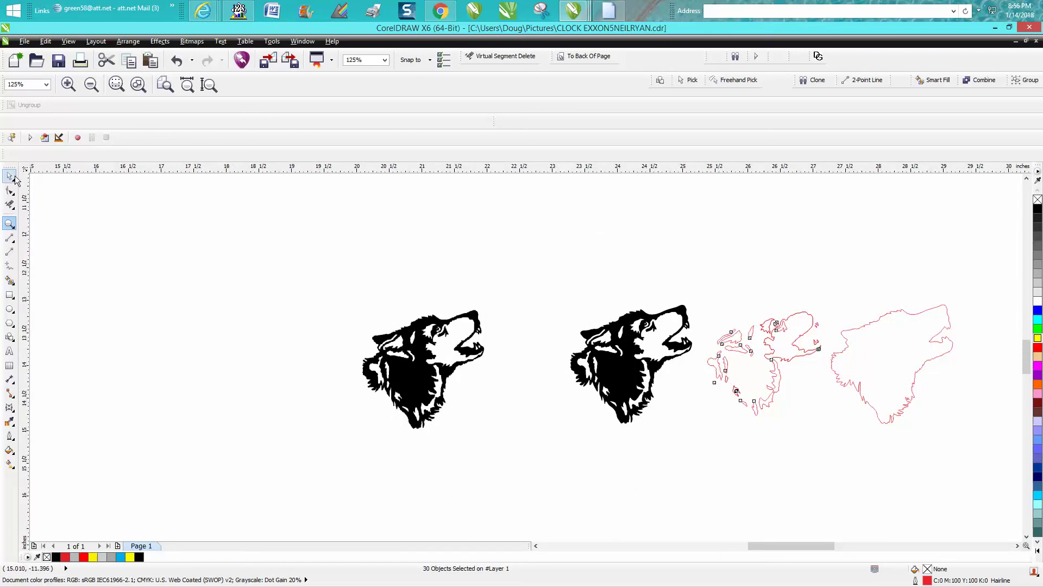
key("Delete")
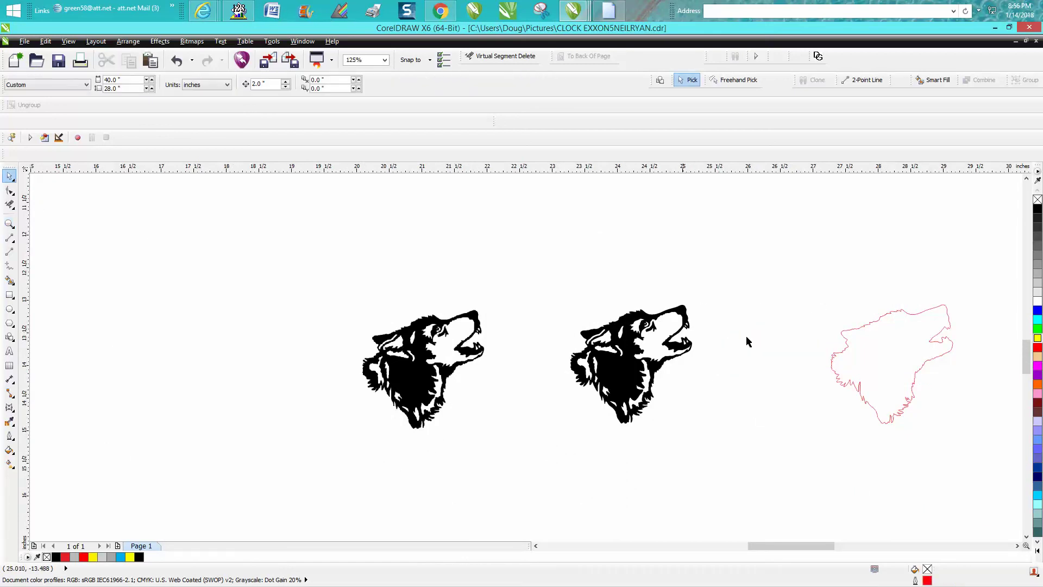
Move the outer red outline 2 inches back left and zoom in on both wolves.
left_click(847, 344)
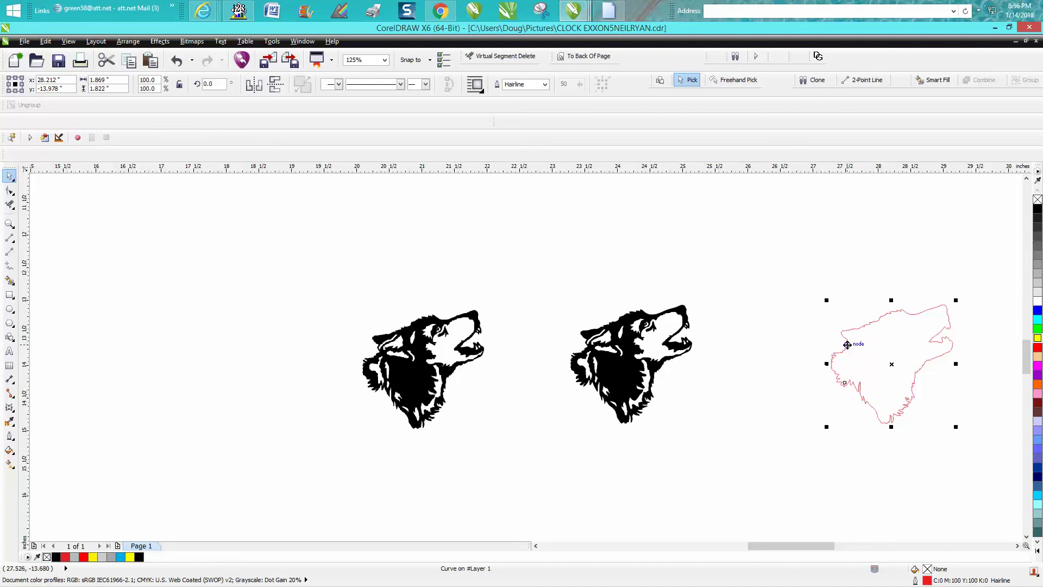
key("Left")
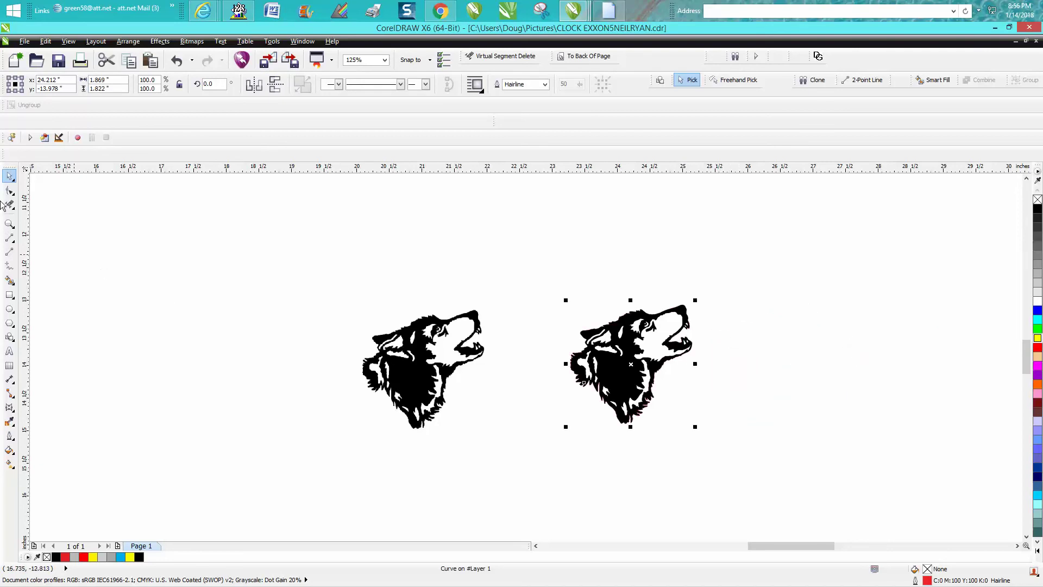
left_click(9, 223)
left_click_drag(504, 266, 777, 456)
key("space")
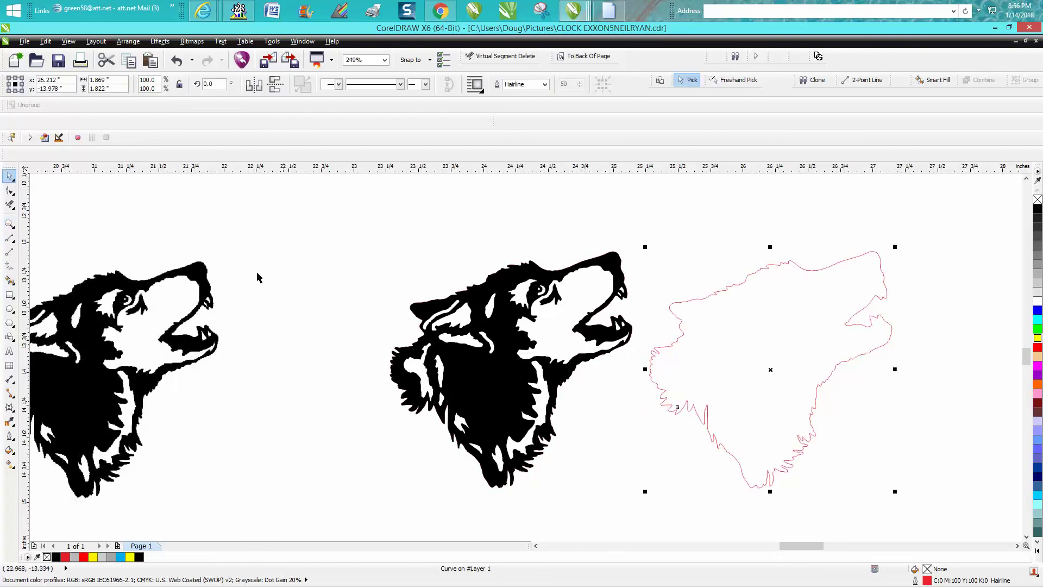
Apply a 0.02-inch outside contour around the red wolf outline.
left_click(164, 44)
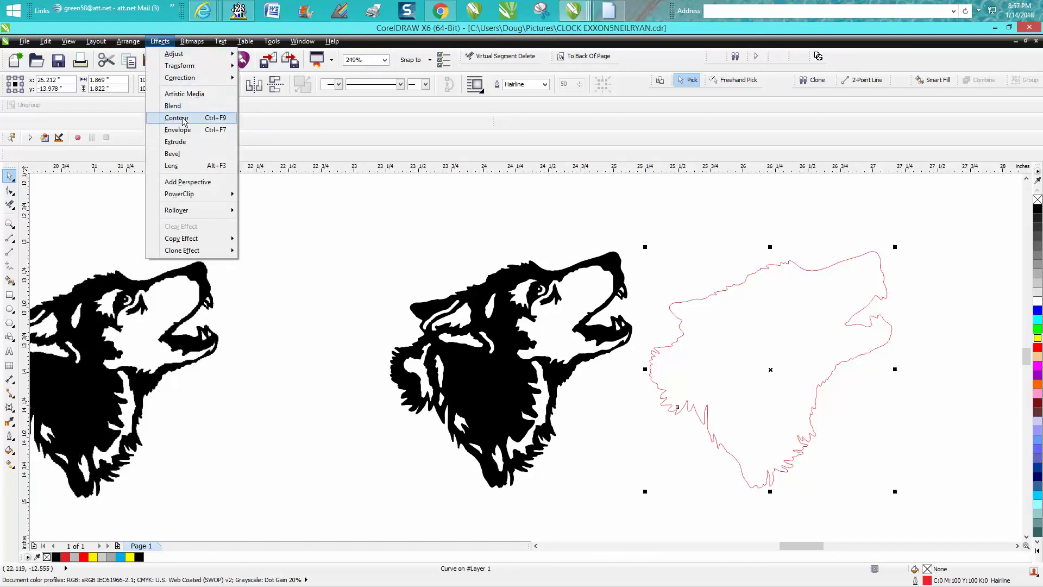
key("Escape")
key("ctrl+F9")
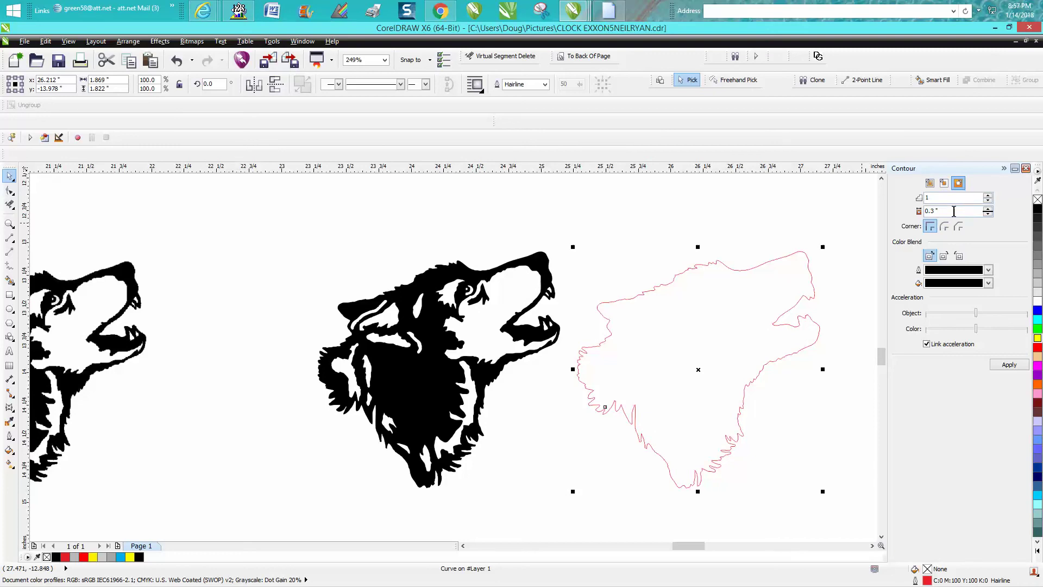
left_click_drag(954, 211, 908, 212)
type(".02")
left_click(1010, 366)
left_click(1011, 367)
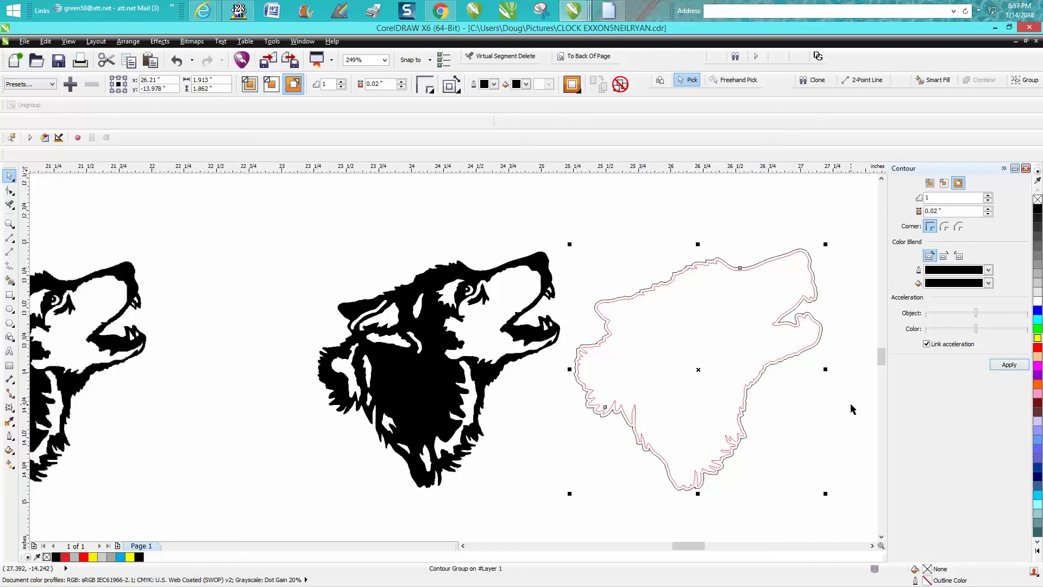
Break the contour group apart so the cut line is its own curve.
left_click(128, 42)
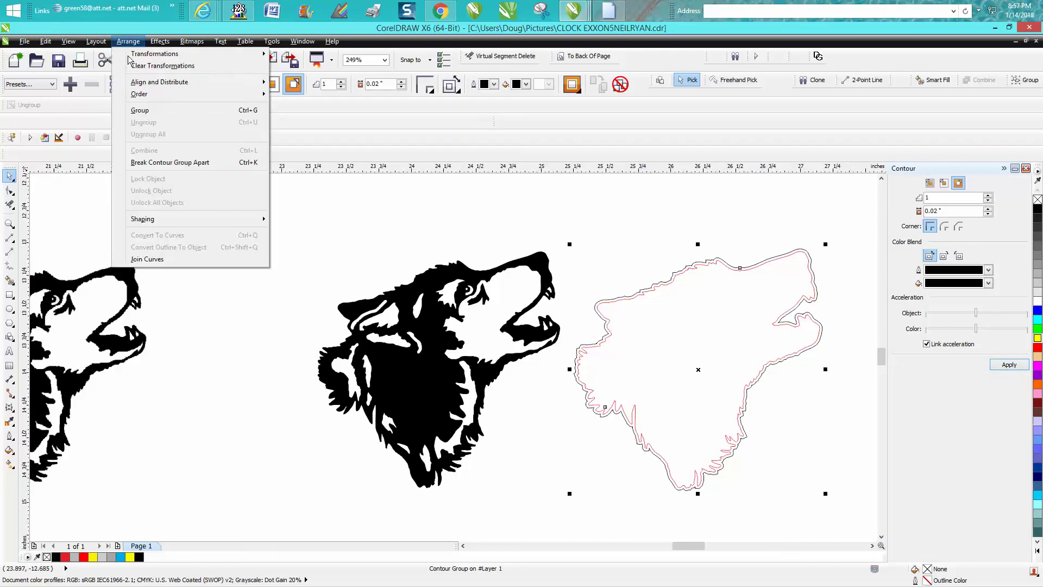
left_click(173, 163)
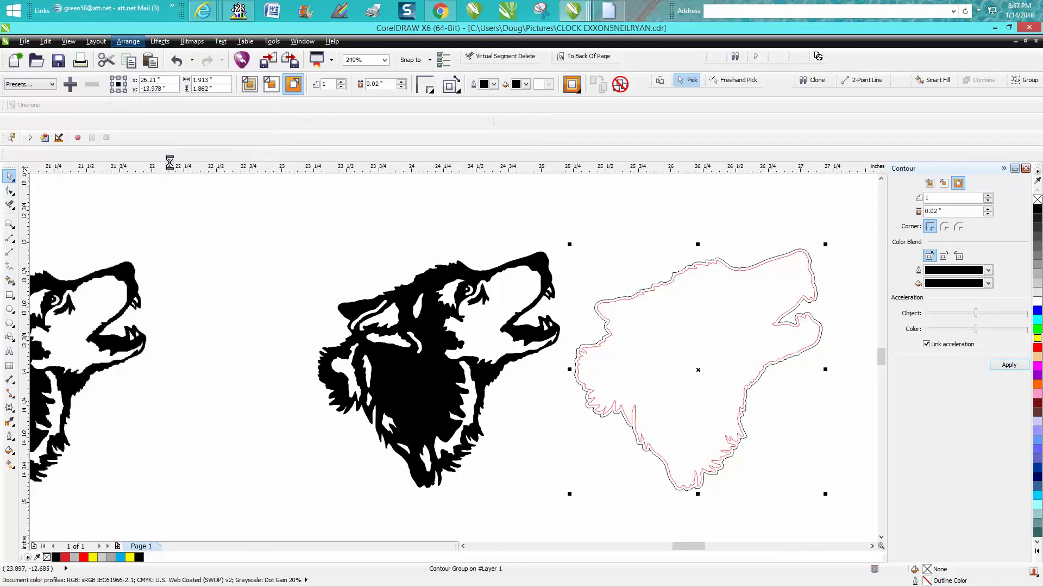
left_click(184, 202)
Shift the contour cut line 2 inches left onto the black wolf and delete the red wolf outline.
left_click(667, 282)
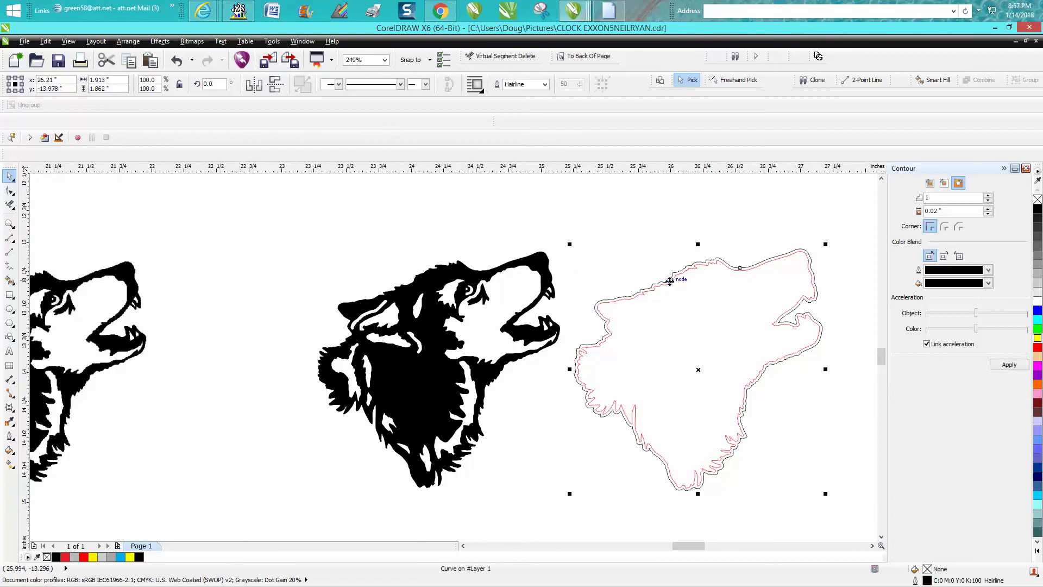
key("shift+Left")
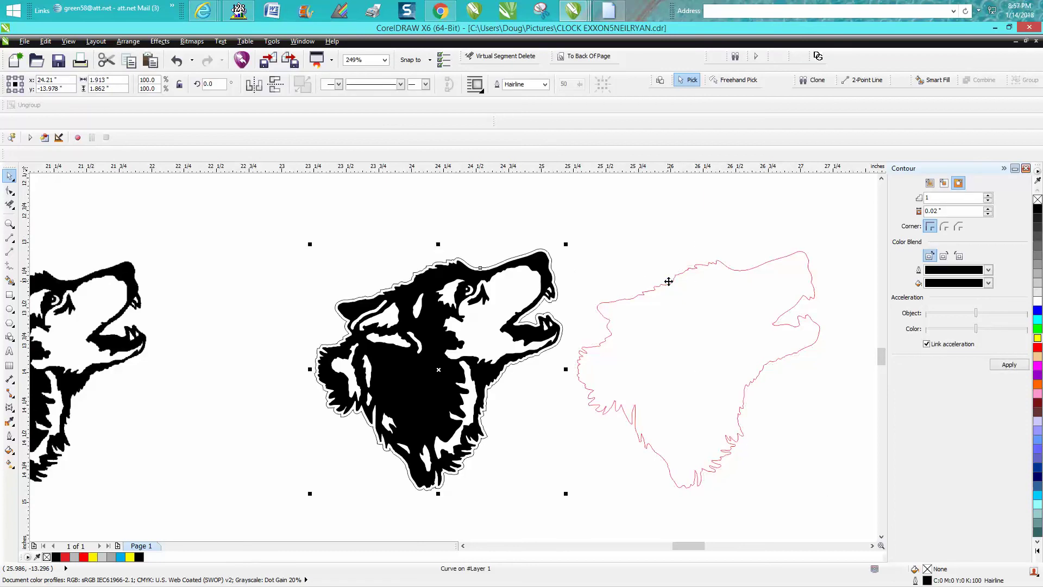
left_click(739, 268)
left_click(740, 269)
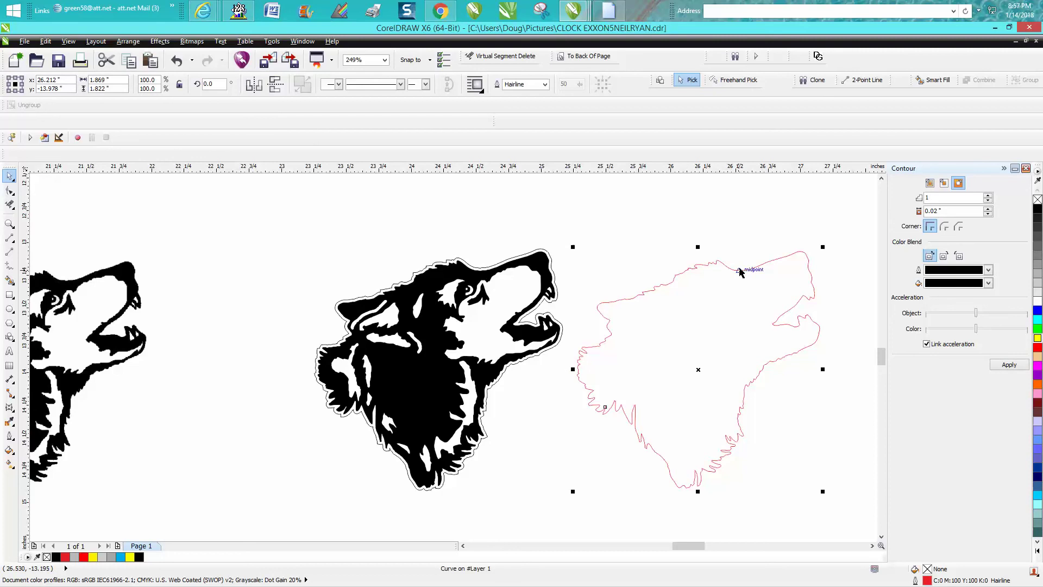
key("Delete")
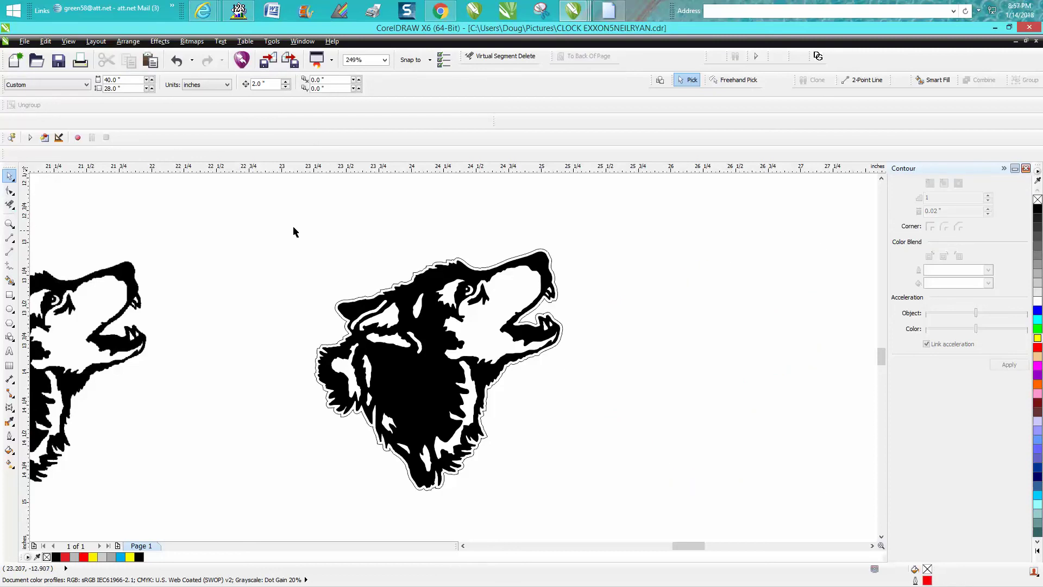
Zoom in near the wolf's nose to check the contour's fit, then zoom back out.
left_click(9, 223)
left_click_drag(284, 233, 641, 525)
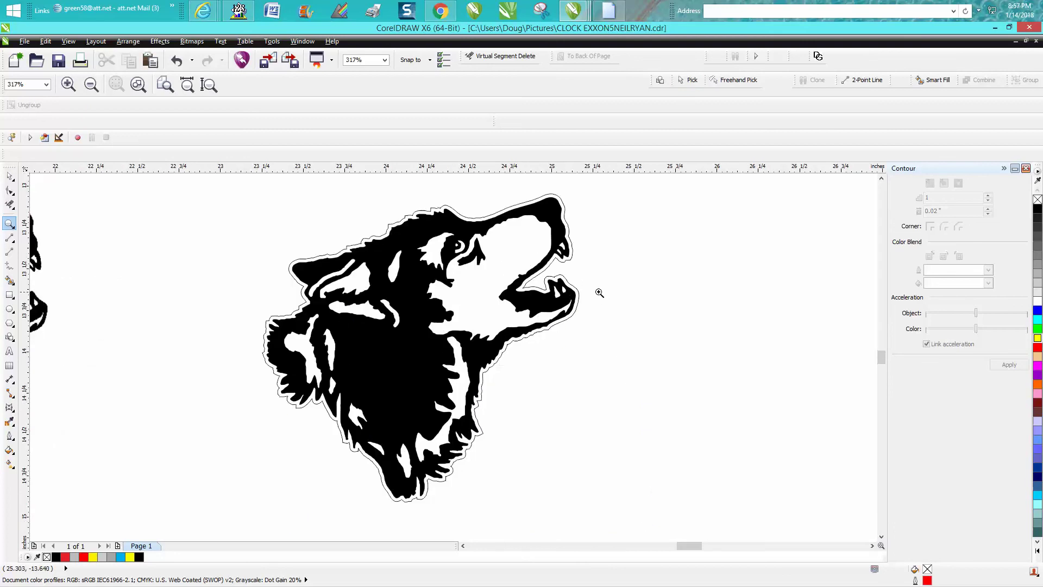
left_click_drag(546, 209, 601, 253)
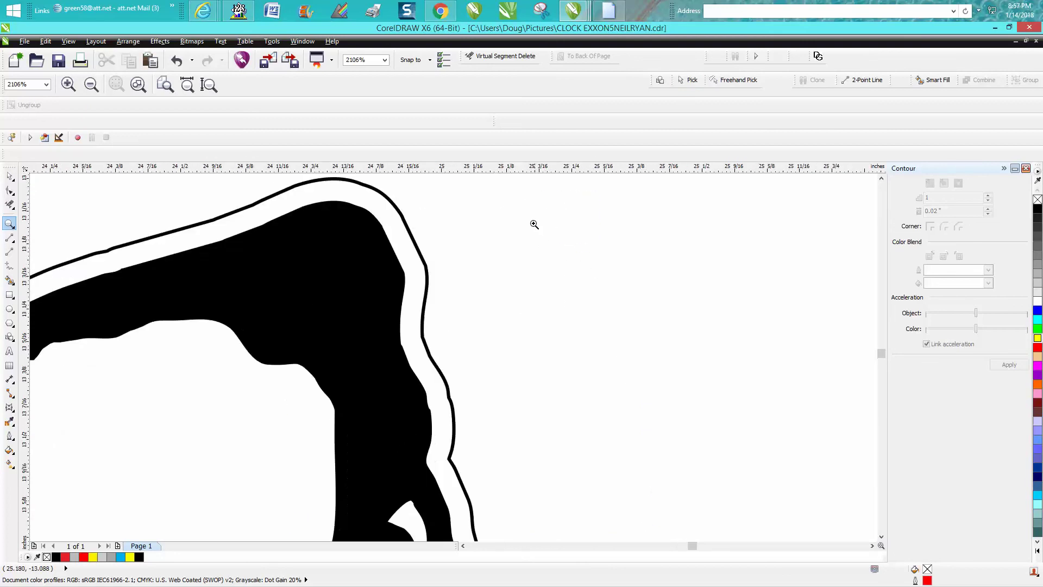
right_click(534, 223)
right_click(533, 217)
right_click(587, 228)
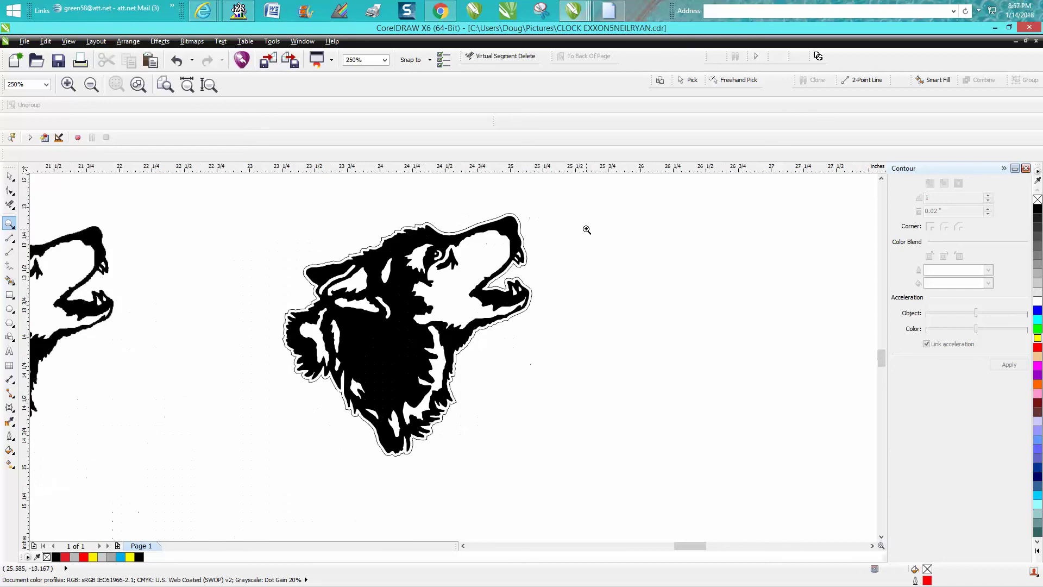